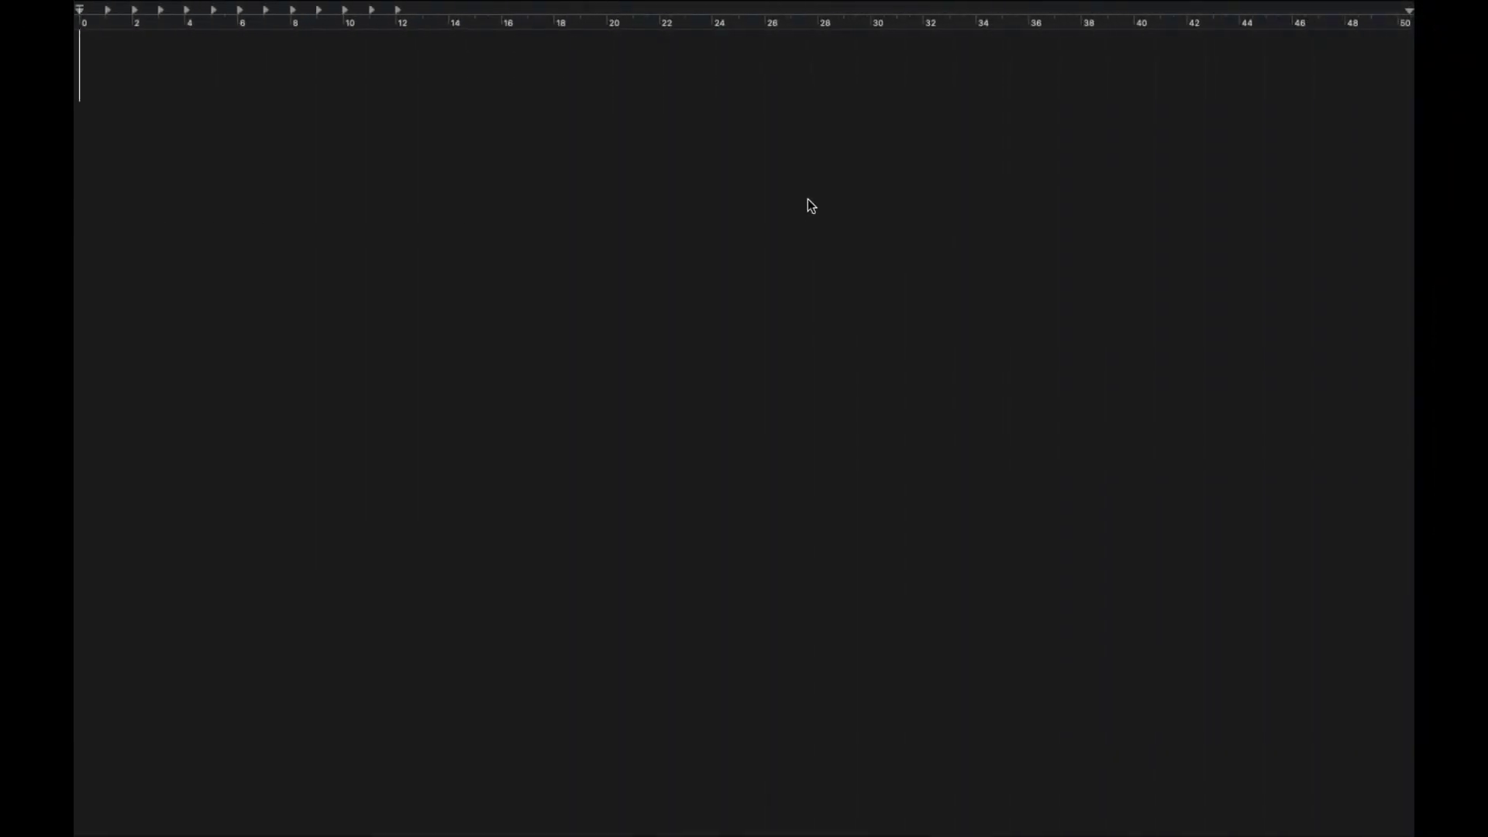
Step: Switch the keyboard input source to Hiragana from the menu-bar input flag
{"action": "mouse_move", "coordinate": [834, 6]}
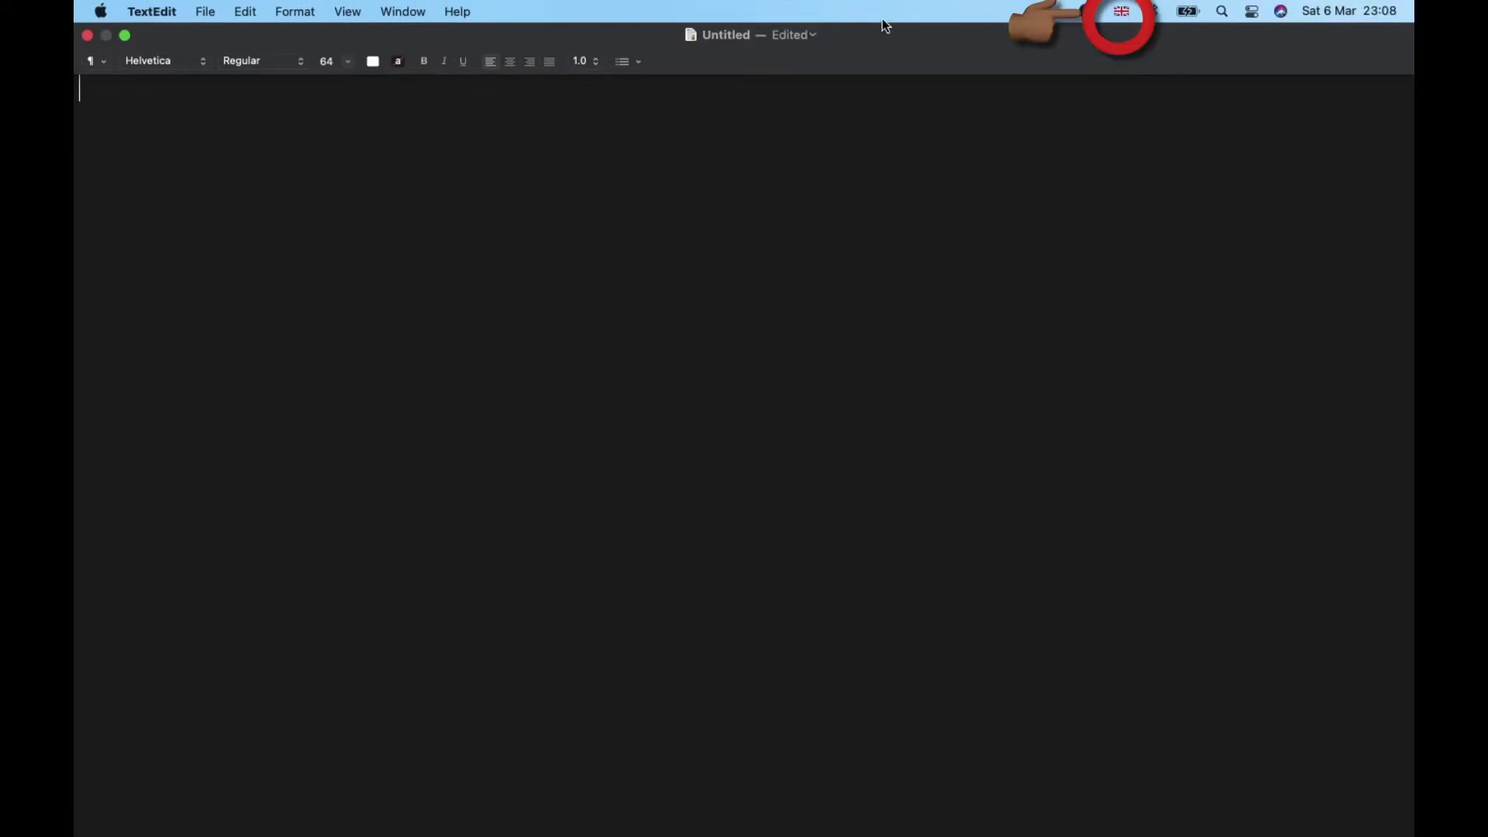
{"action": "left_click", "coordinate": [1122, 12]}
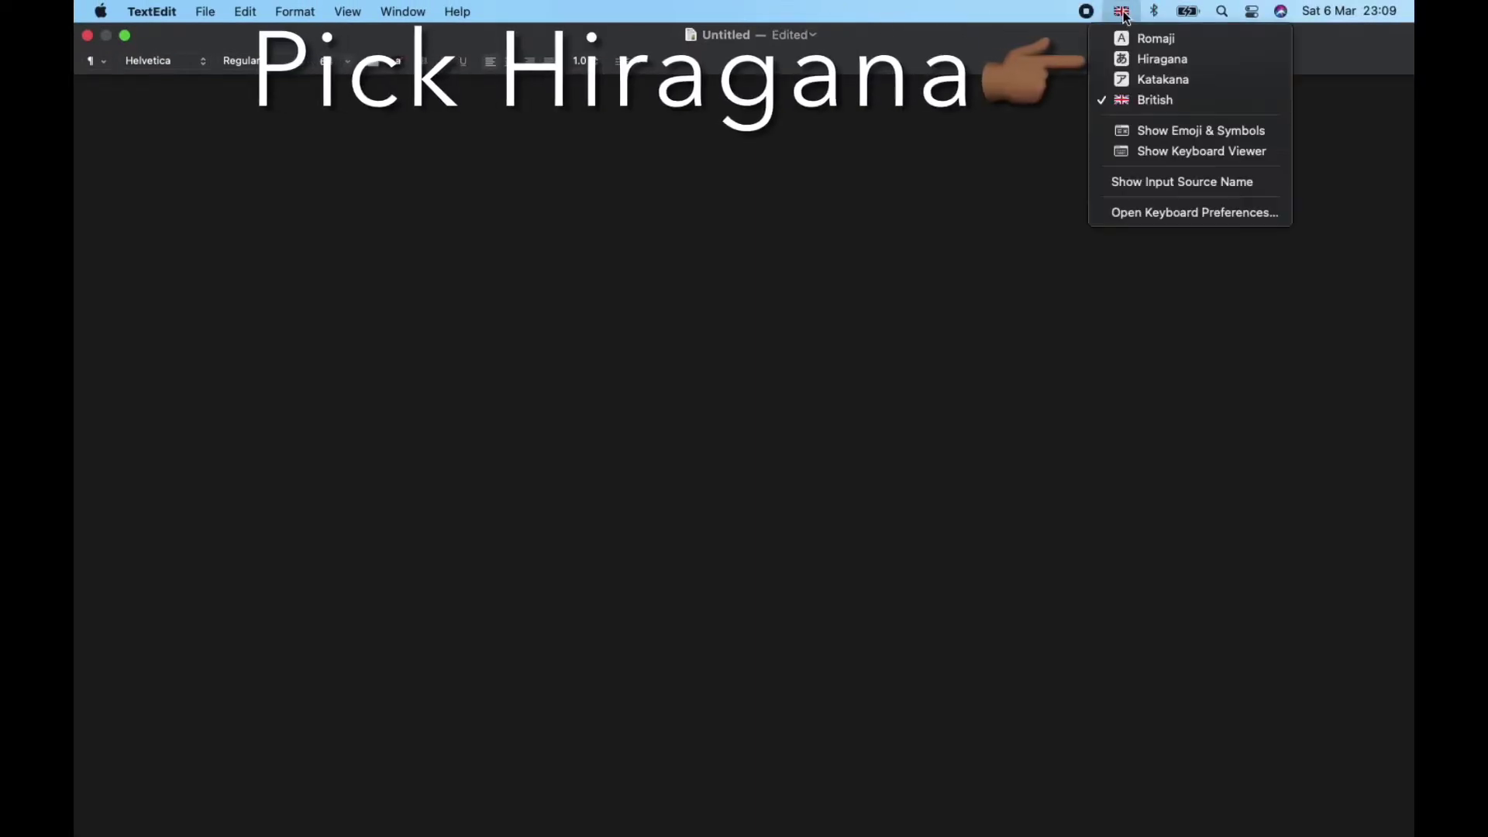
{"action": "left_click", "coordinate": [1148, 60]}
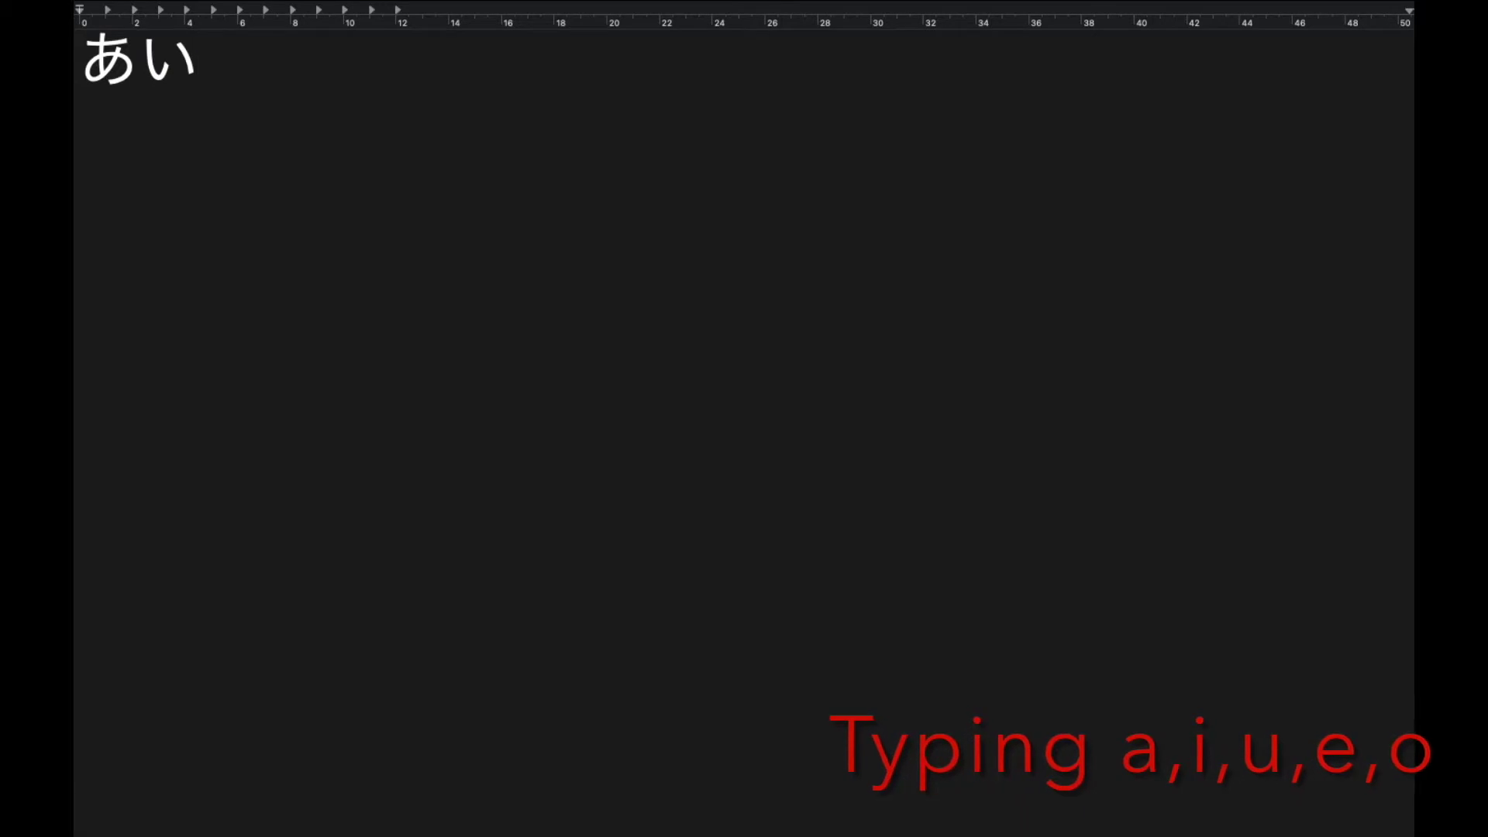
Step: Finish the first line by committing い, う, え and お to complete あいうえお
{"action": "type", "text": "u"}
{"action": "key", "text": "Return"}
{"action": "type", "text": "e"}
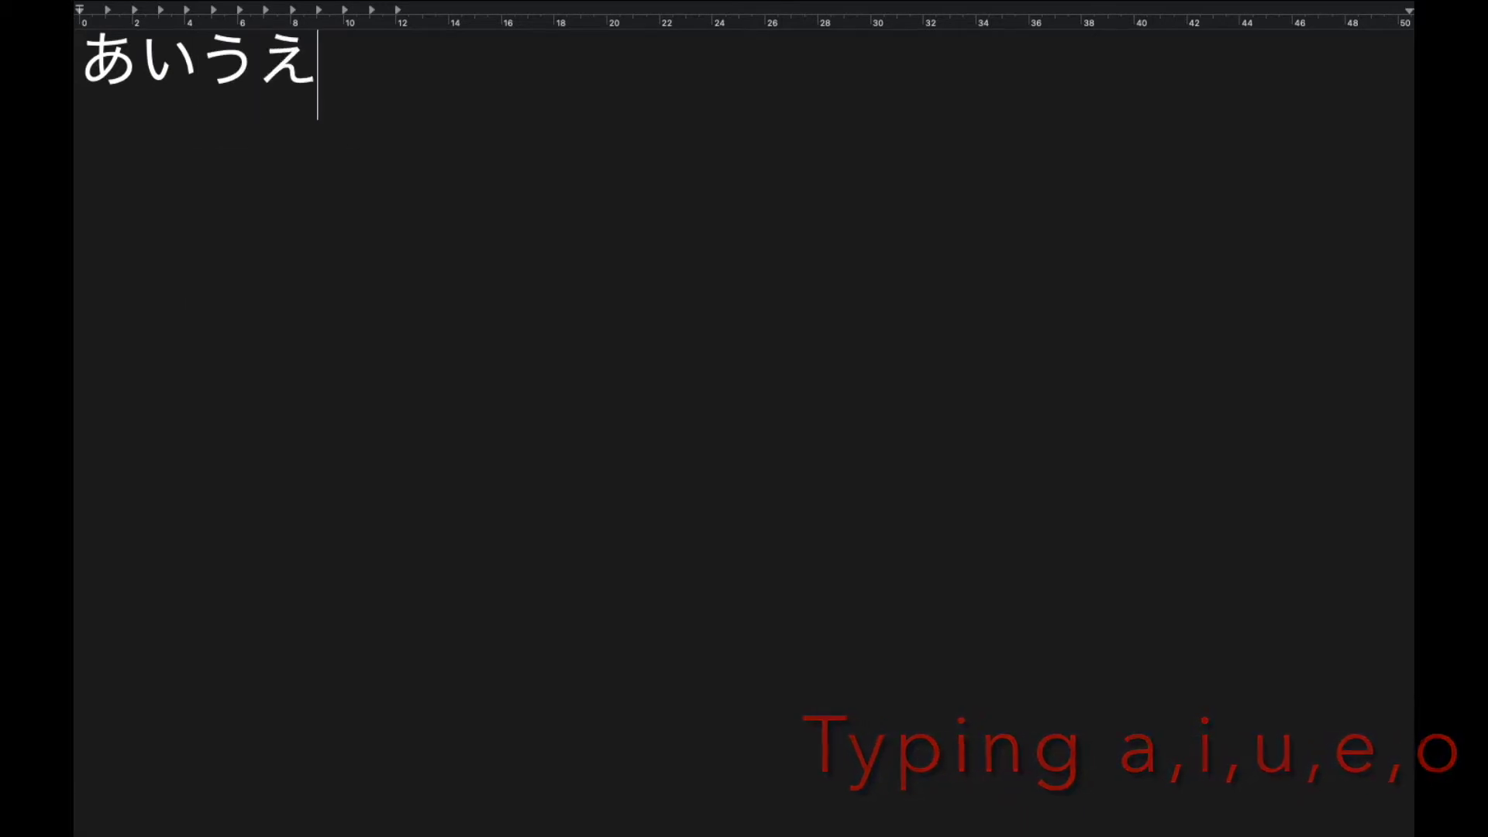
{"action": "key", "text": "Return"}
{"action": "type", "text": "o"}
{"action": "key", "text": "Return"}
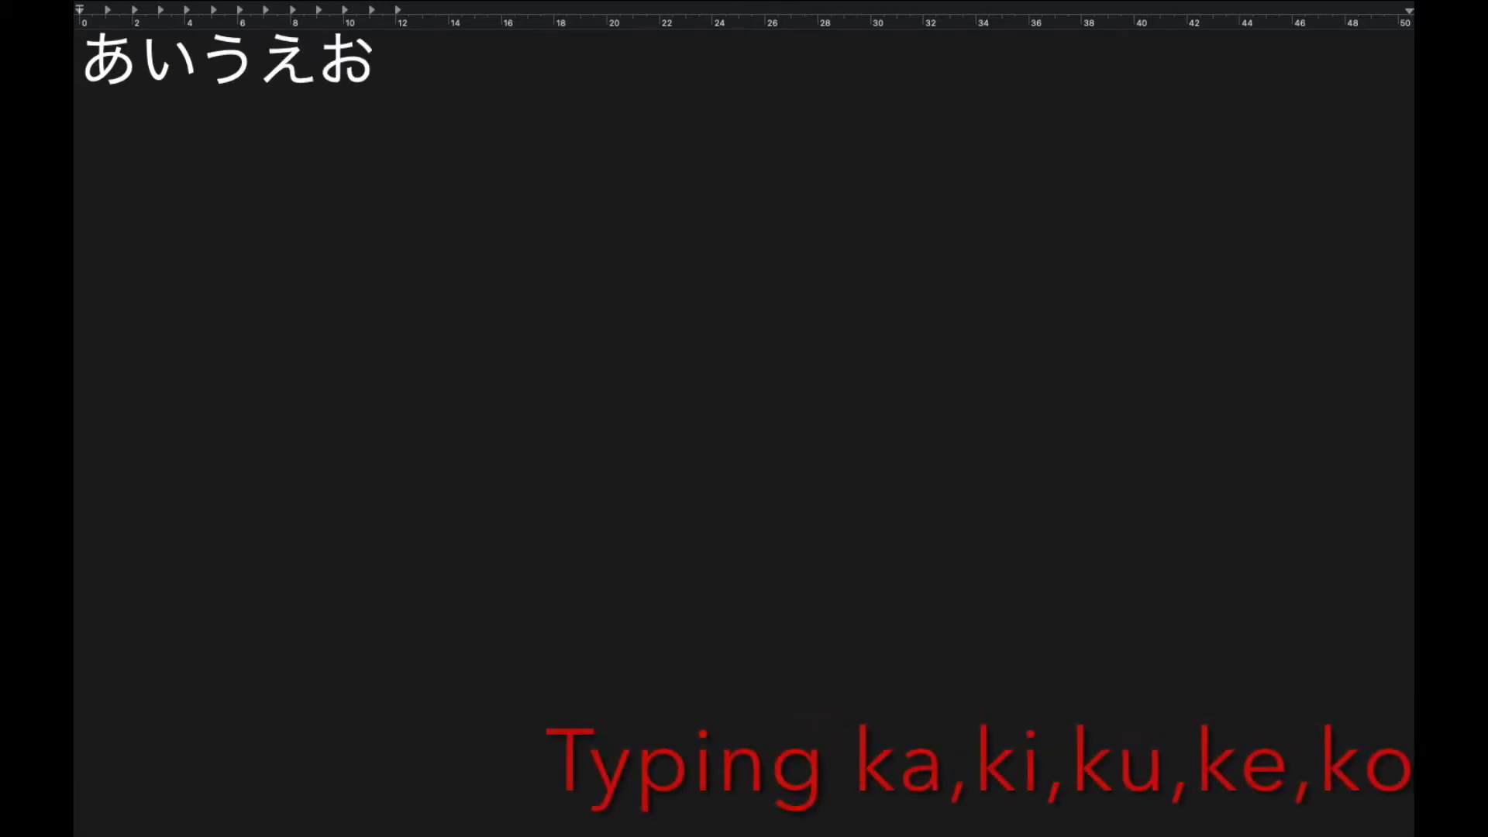
Step: Type the k-row hiragana か, き, く, け, こ on the second line, committing each
{"action": "type", "text": "ka"}
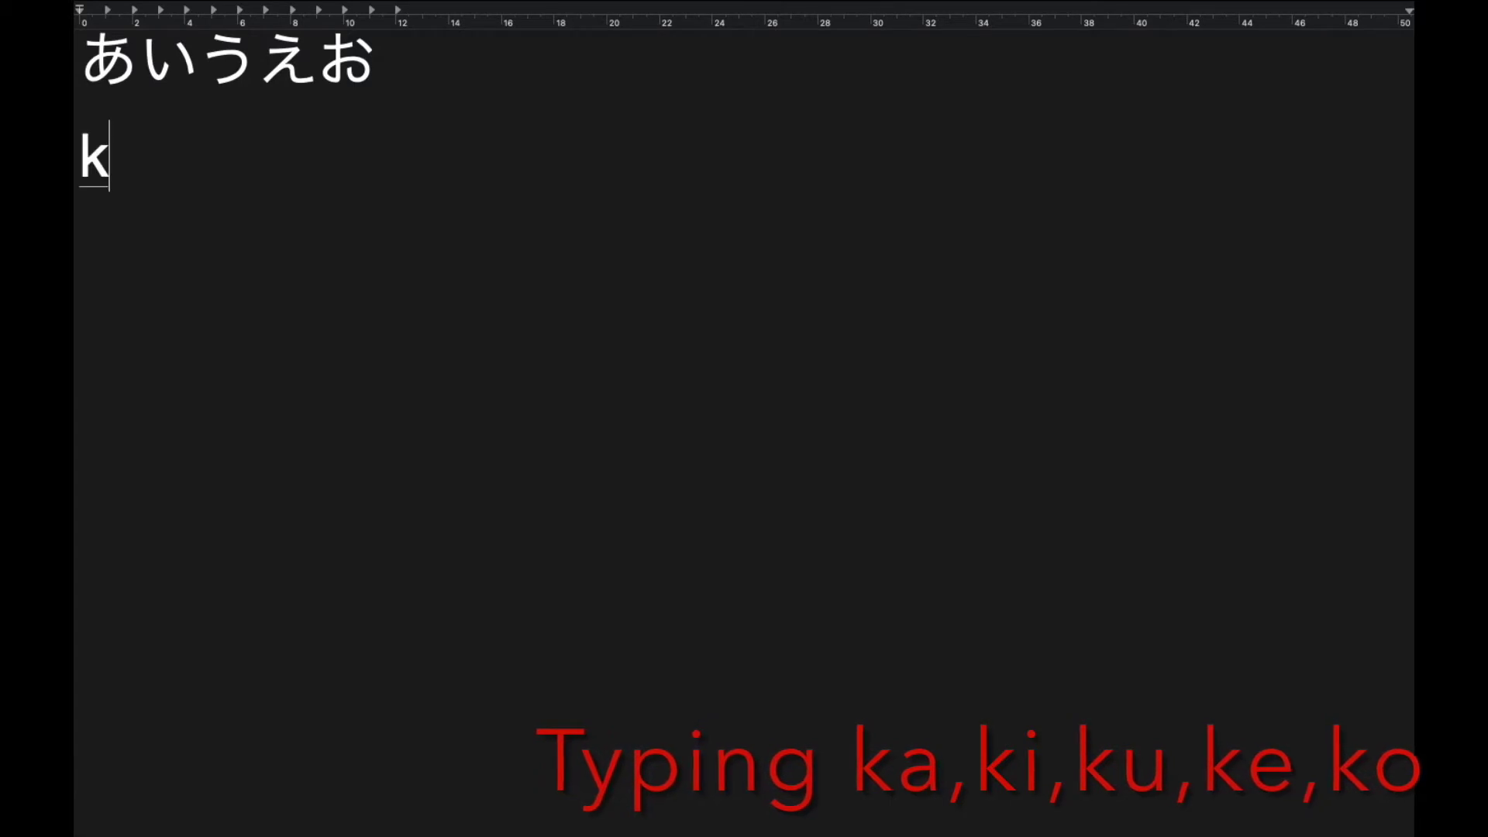
{"action": "key", "text": "Return"}
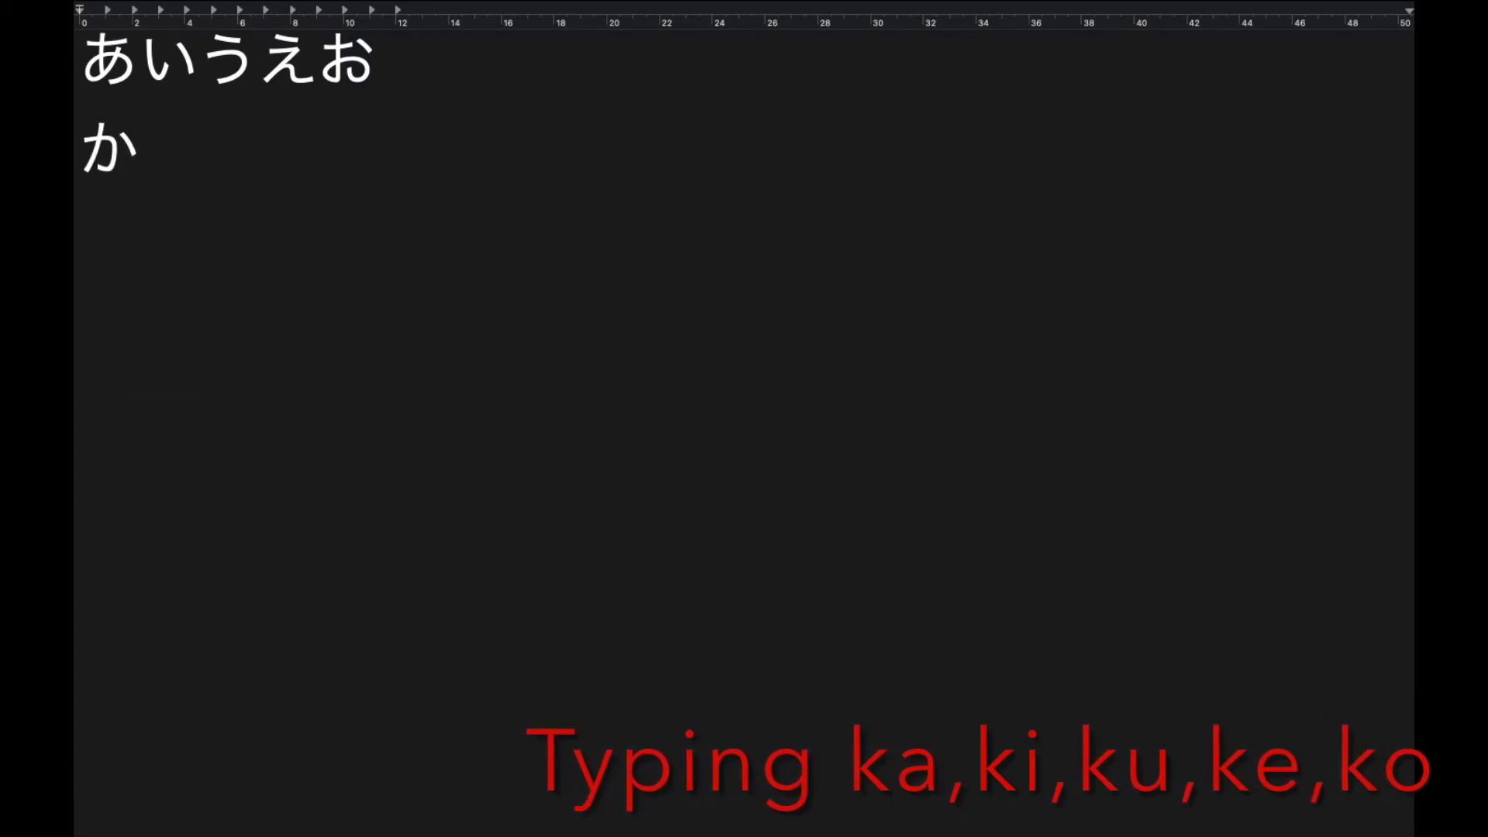
{"action": "type", "text": "ki"}
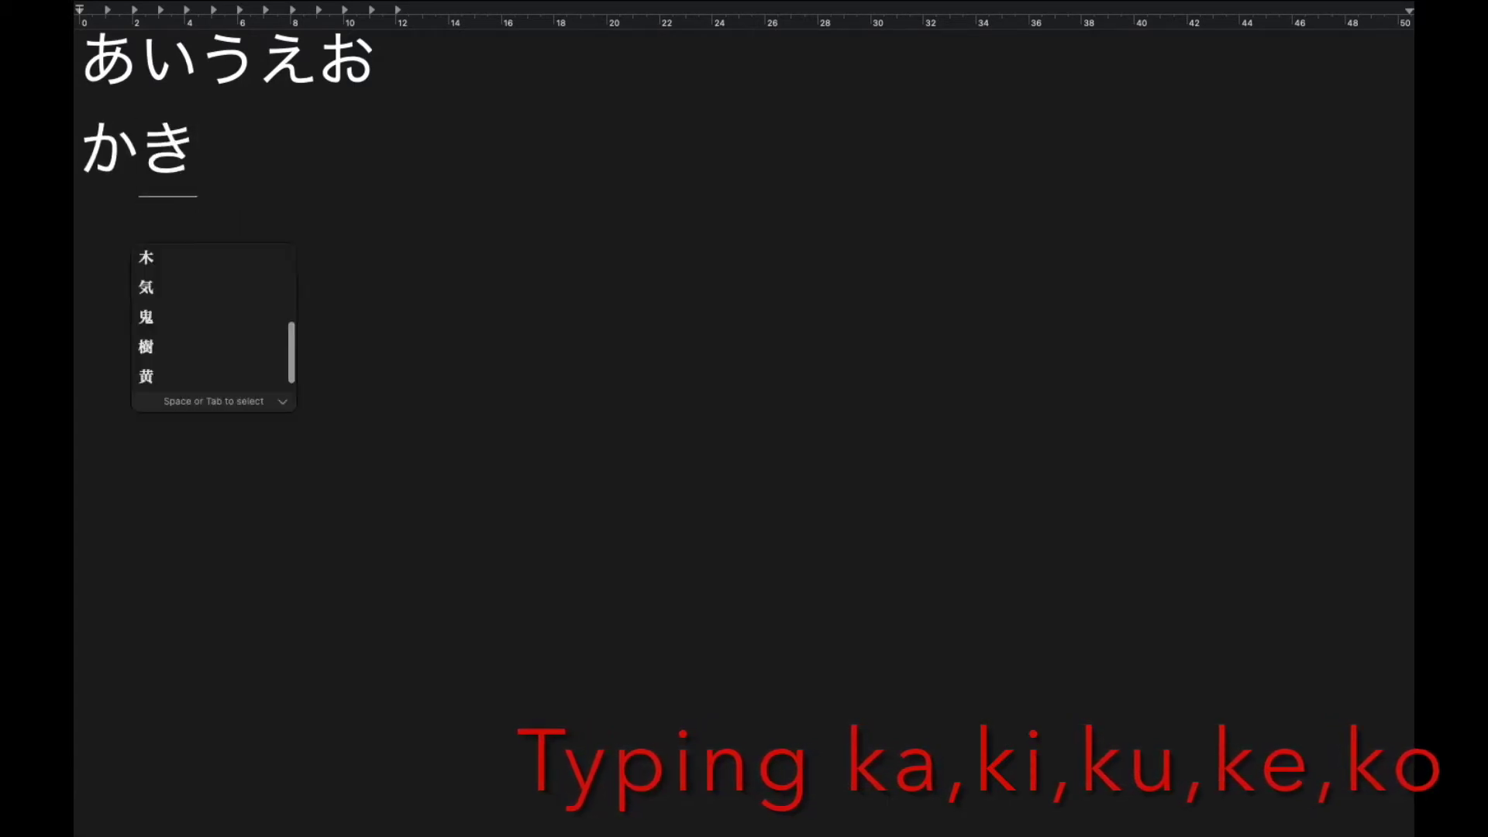
{"action": "key", "text": "Return"}
{"action": "type", "text": "ku"}
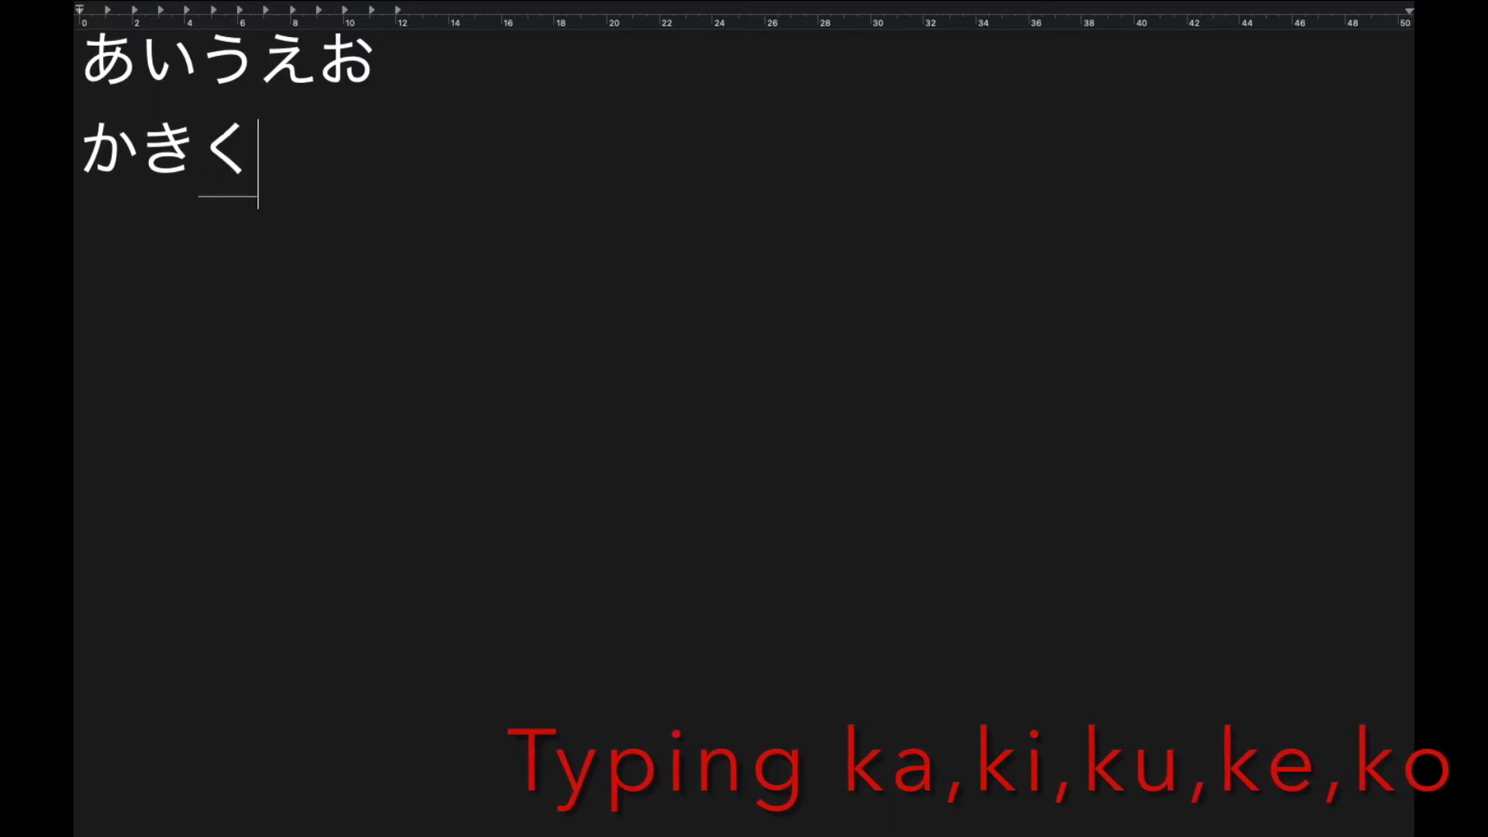
{"action": "key", "text": "Return"}
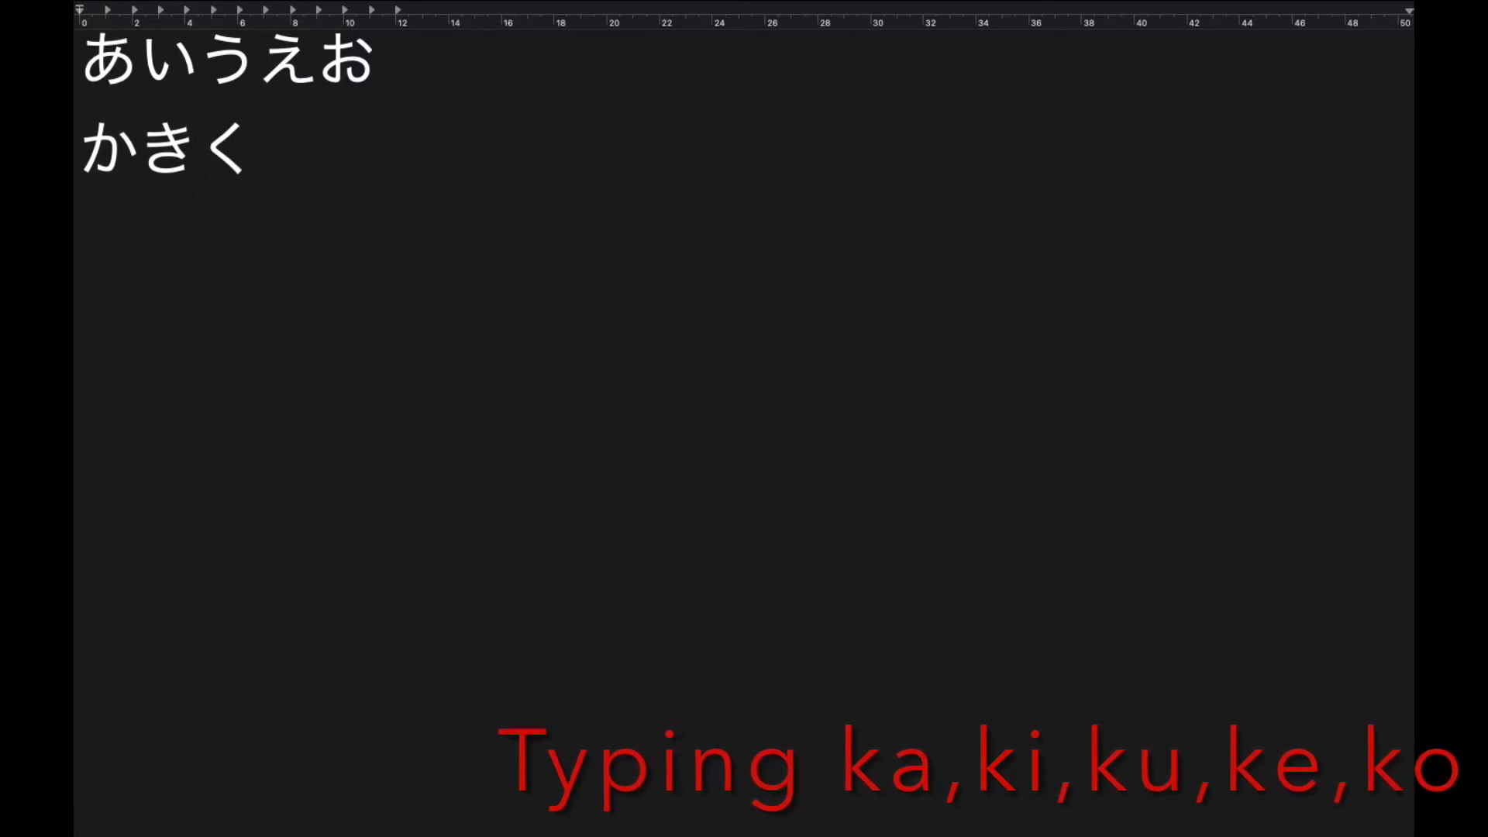
{"action": "type", "text": "ke"}
{"action": "key", "text": "Return"}
{"action": "type", "text": "ko"}
{"action": "key", "text": "Return"}
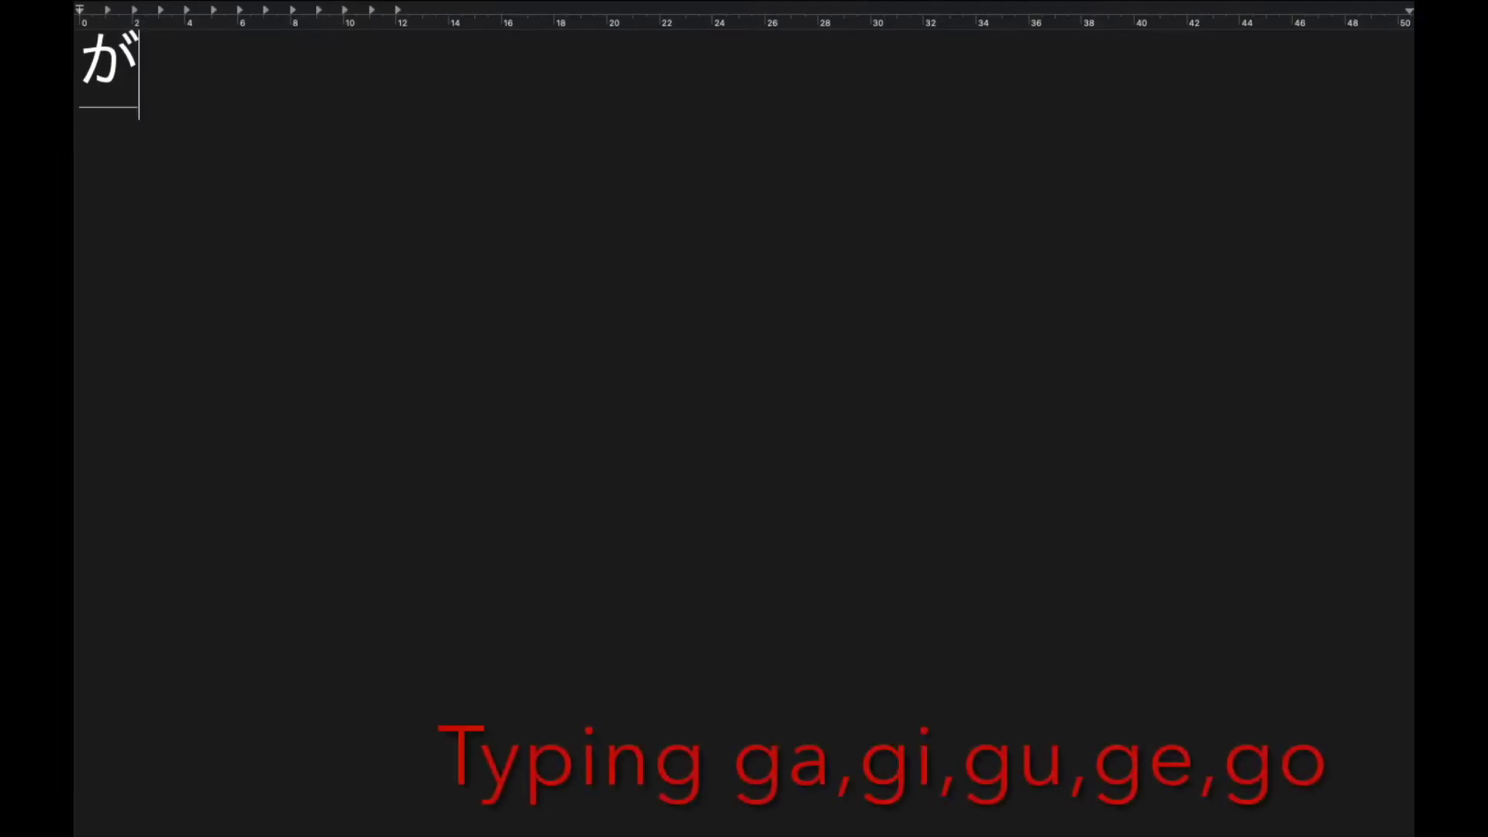
Step: Type がぎぐげご, clear it, then enter しゃ, しゅ and しょ
{"action": "type", "text": "gi"}
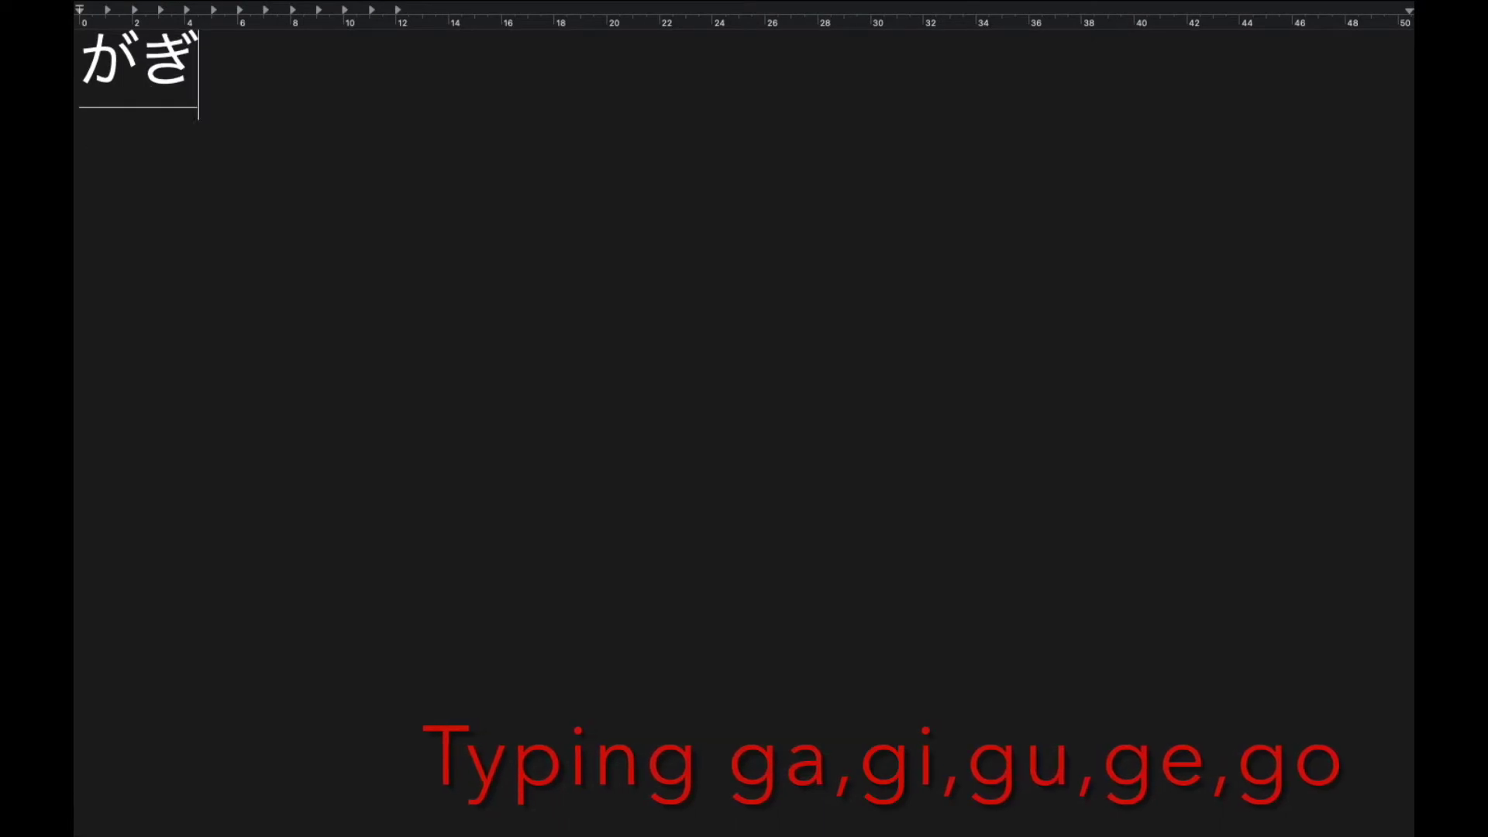
{"action": "type", "text": "g"}
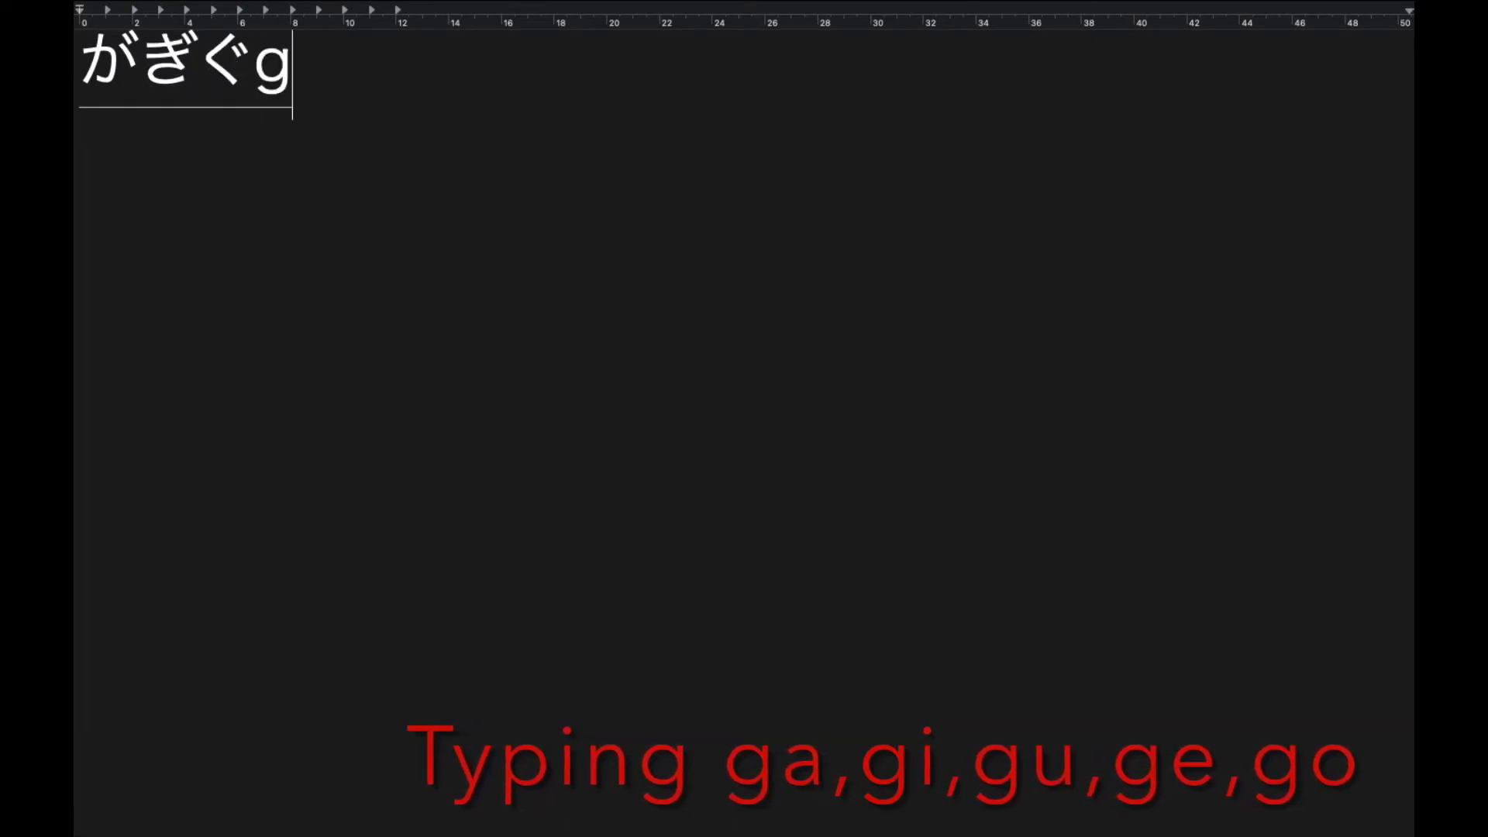
{"action": "type", "text": "uge"}
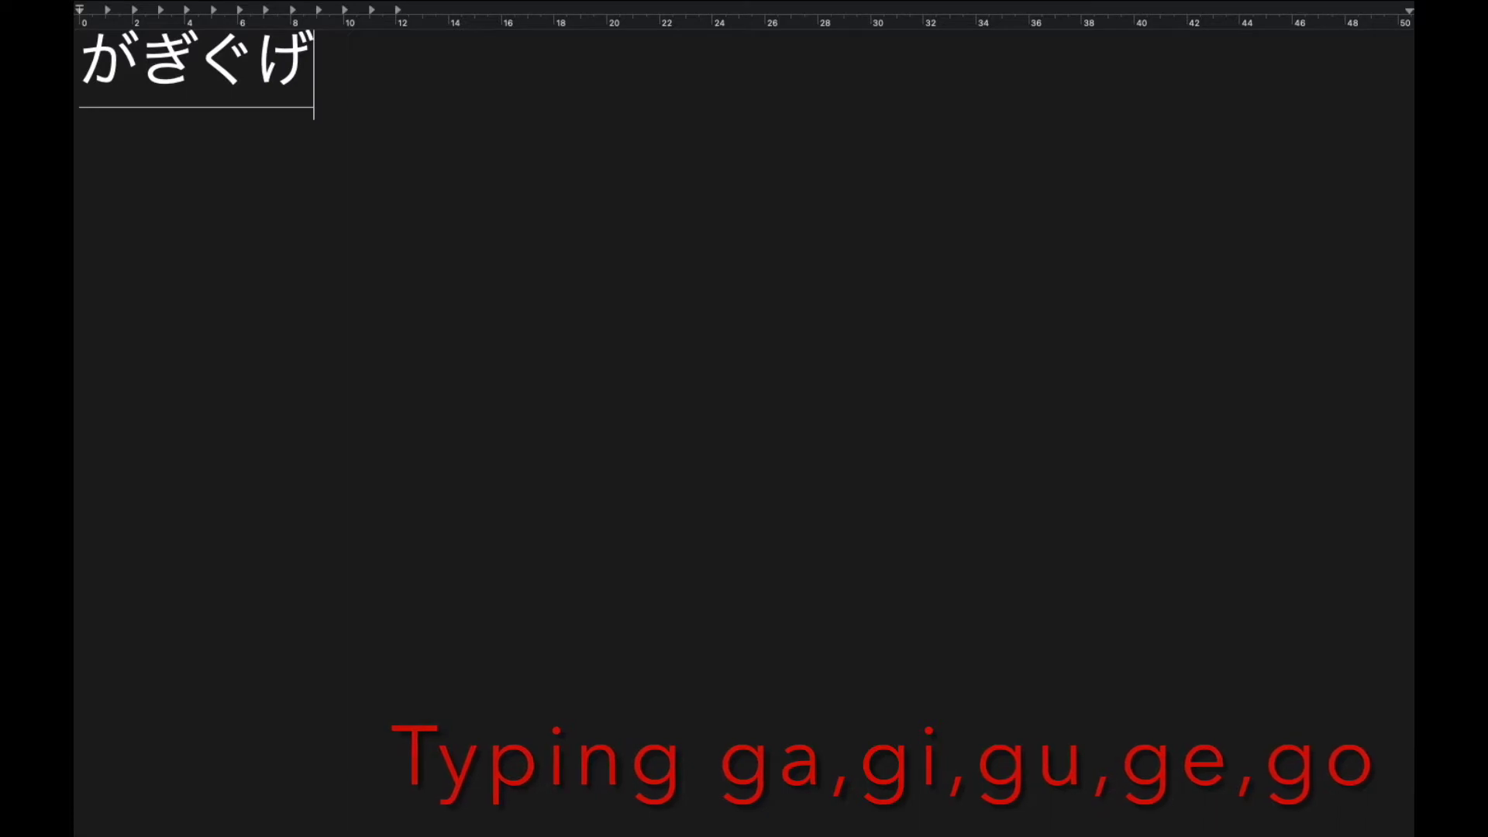
{"action": "type", "text": "go"}
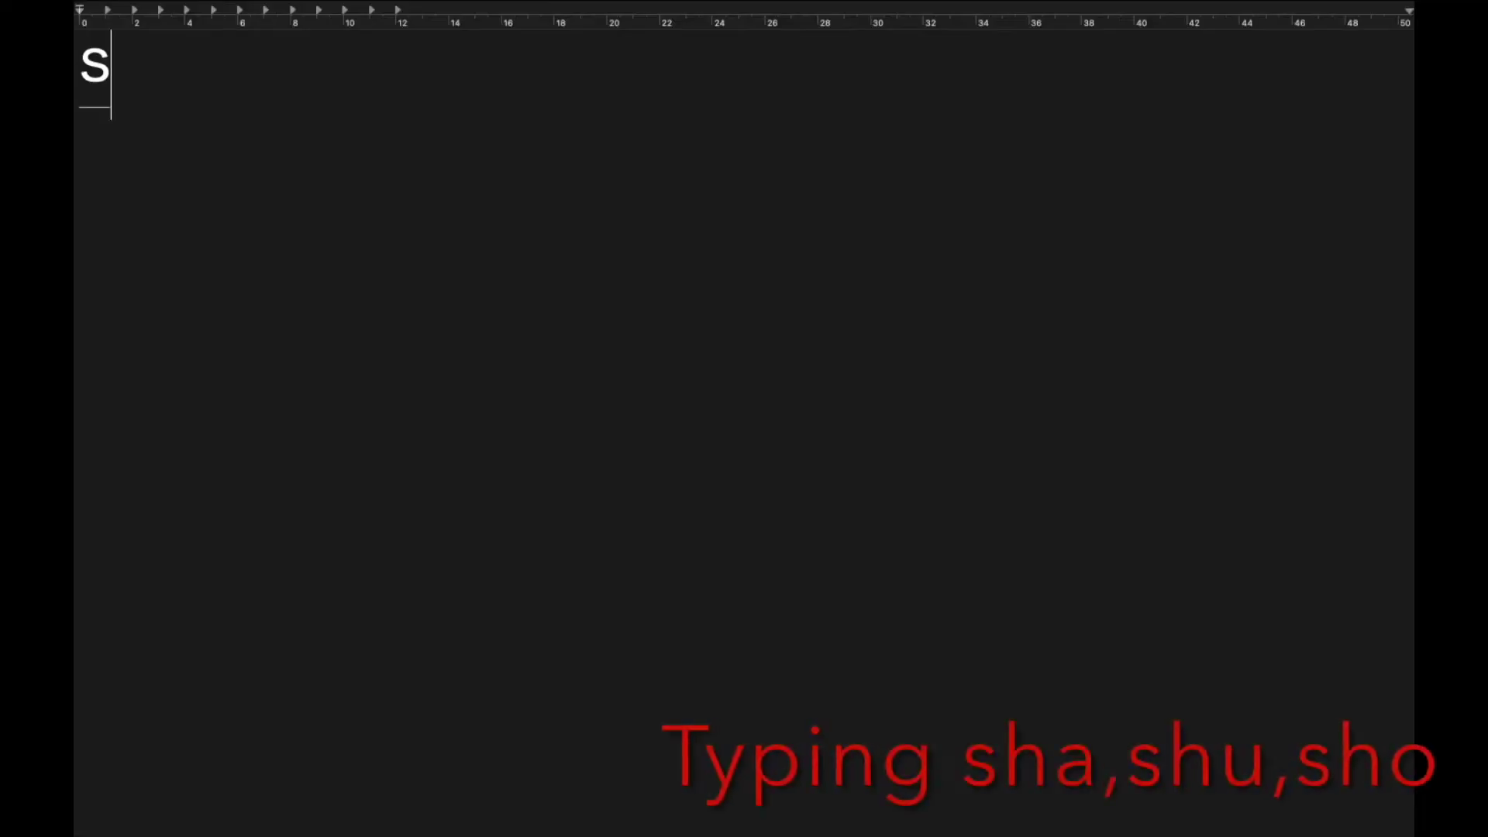
{"action": "type", "text": "h"}
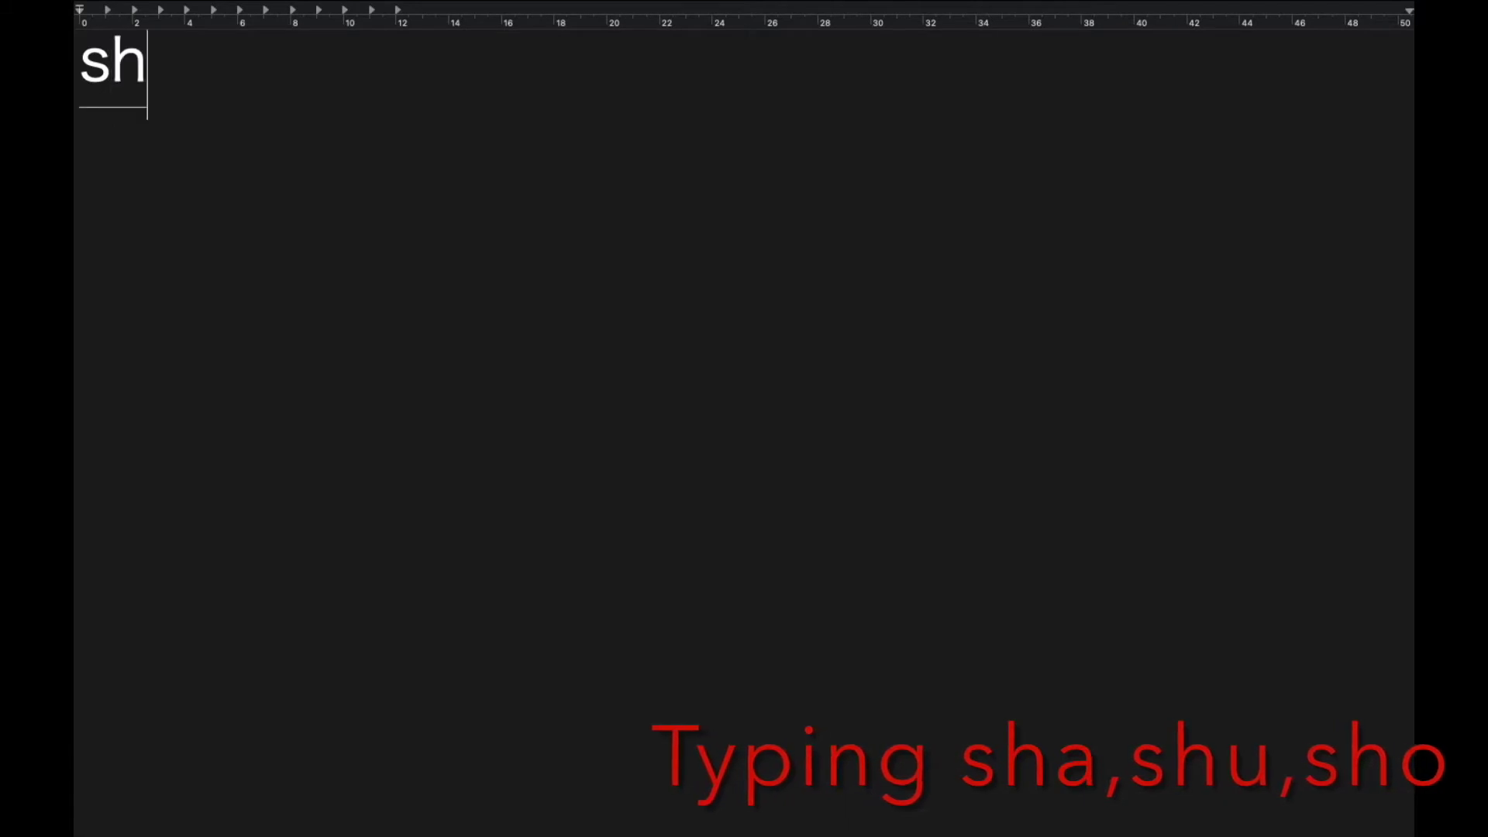
{"action": "type", "text": "a"}
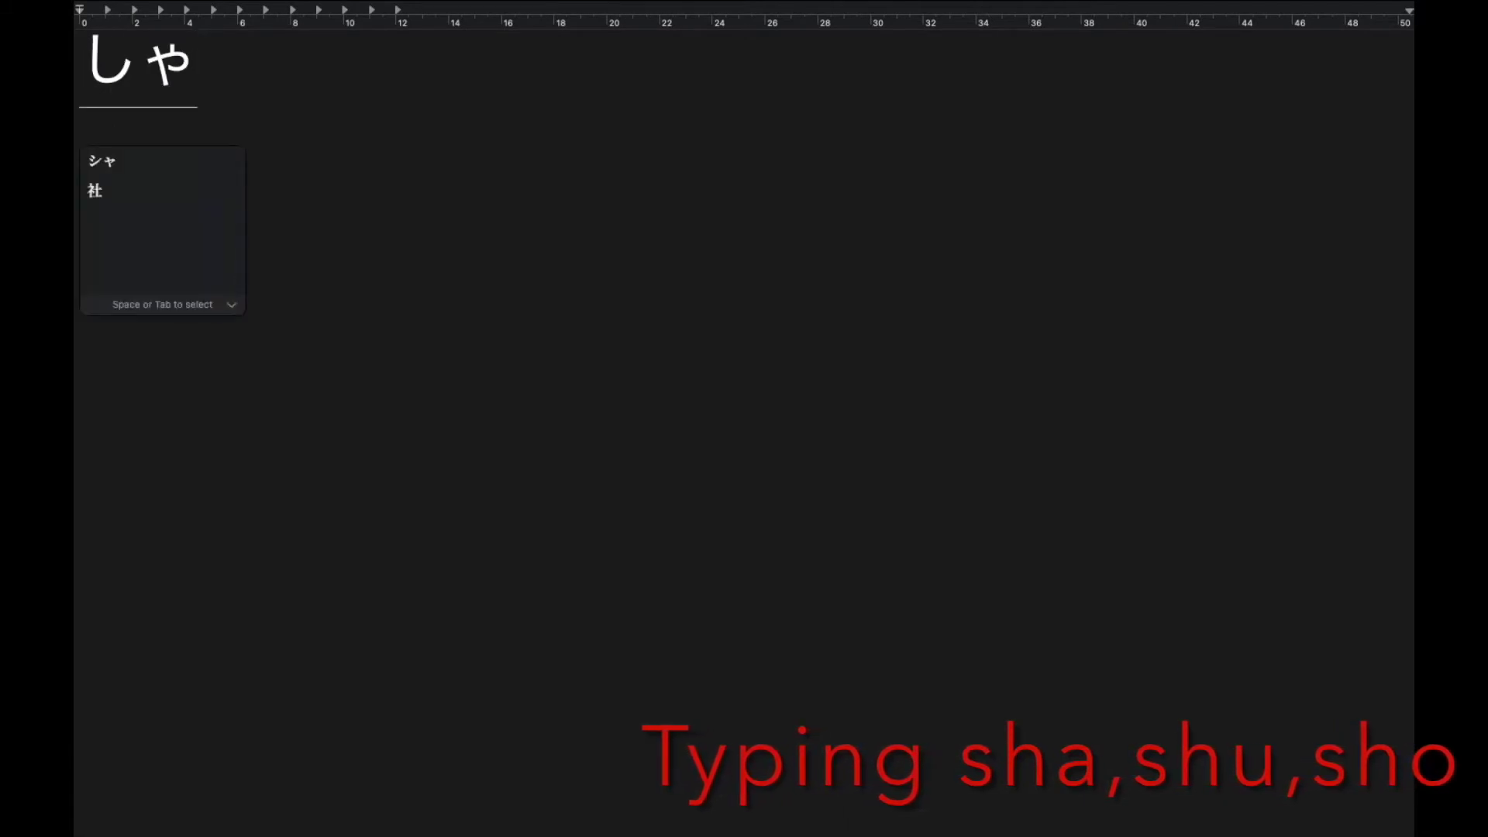
{"action": "key", "text": "Return"}
{"action": "type", "text": "shu"}
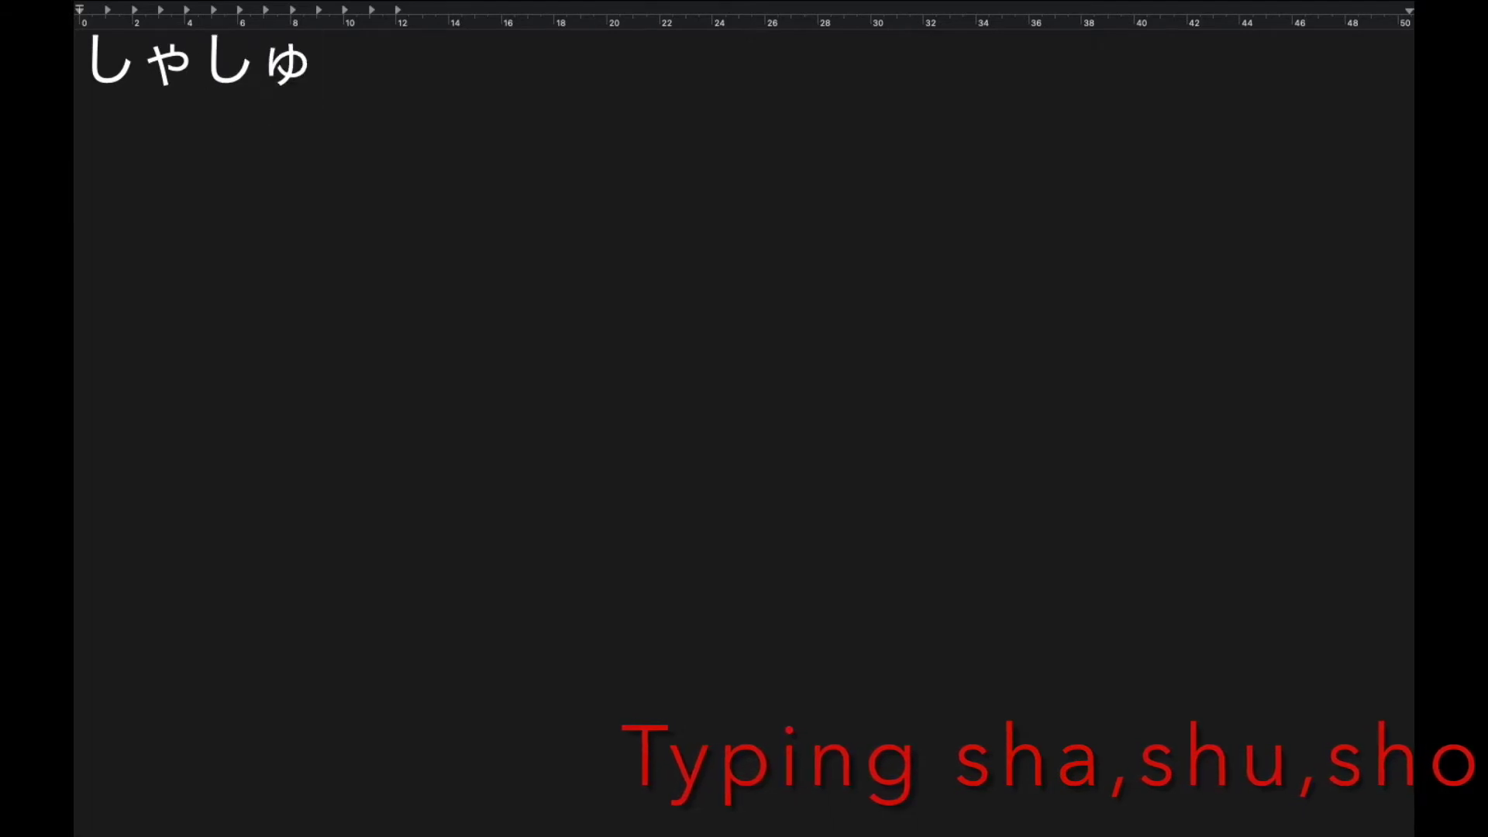
{"action": "type", "text": "sho"}
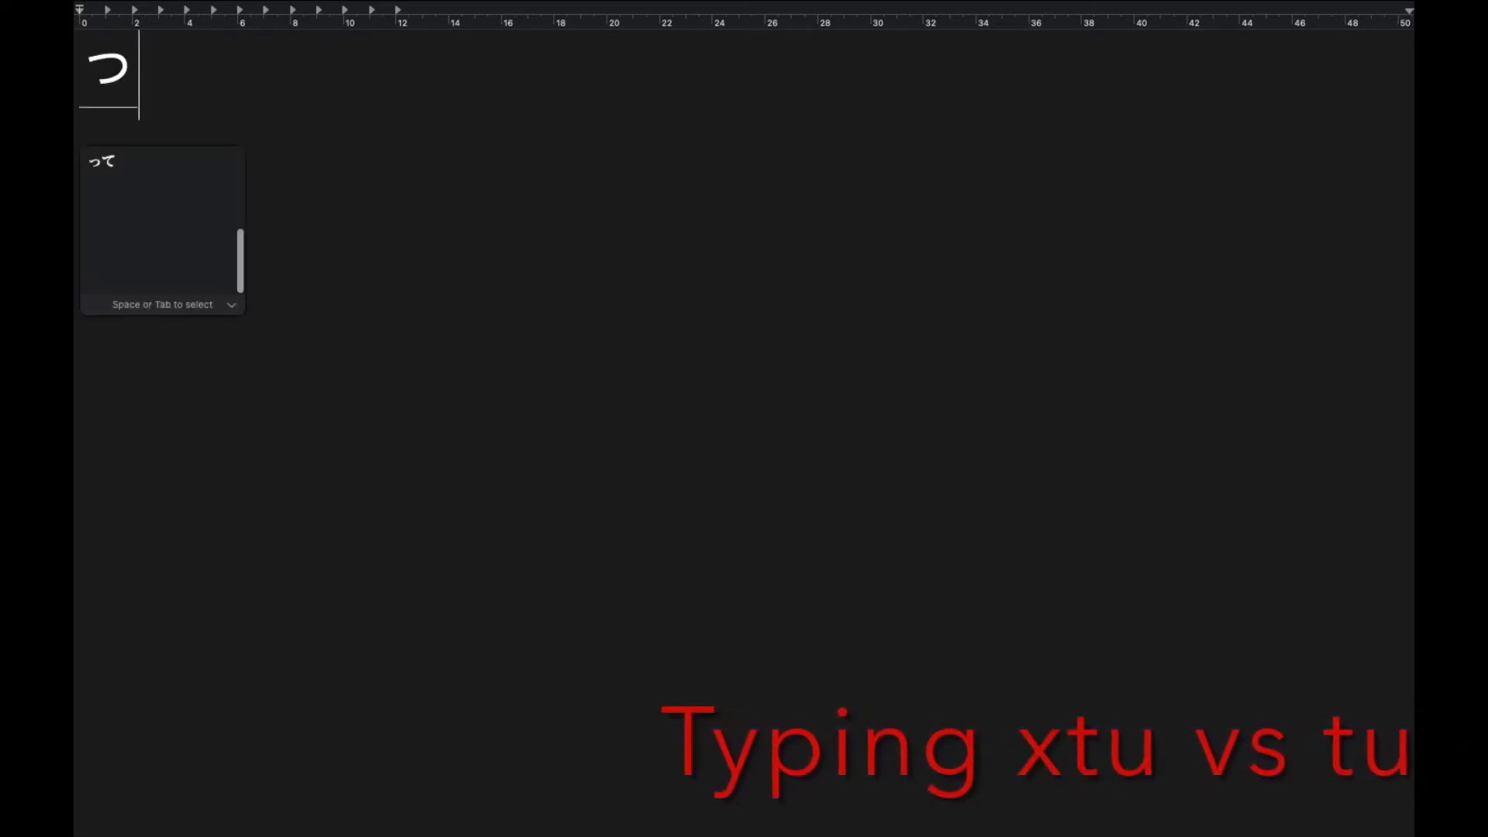
Step: Commit かっこいい as plain text, then enter the p-row kana ぱ, ぴ, ぷ and start ぺ
{"action": "key", "text": "Return"}
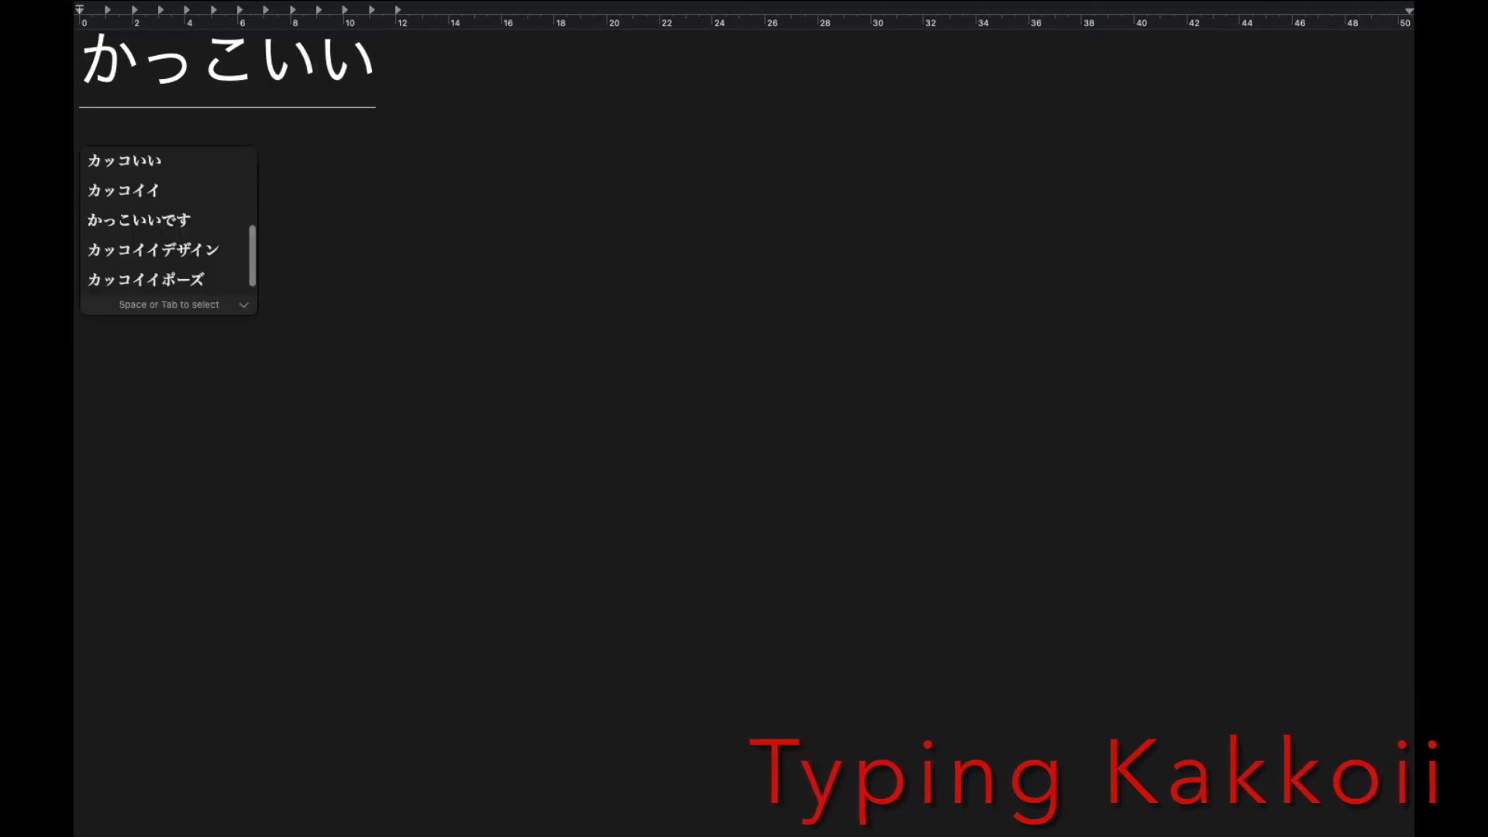
{"action": "key", "text": "Return"}
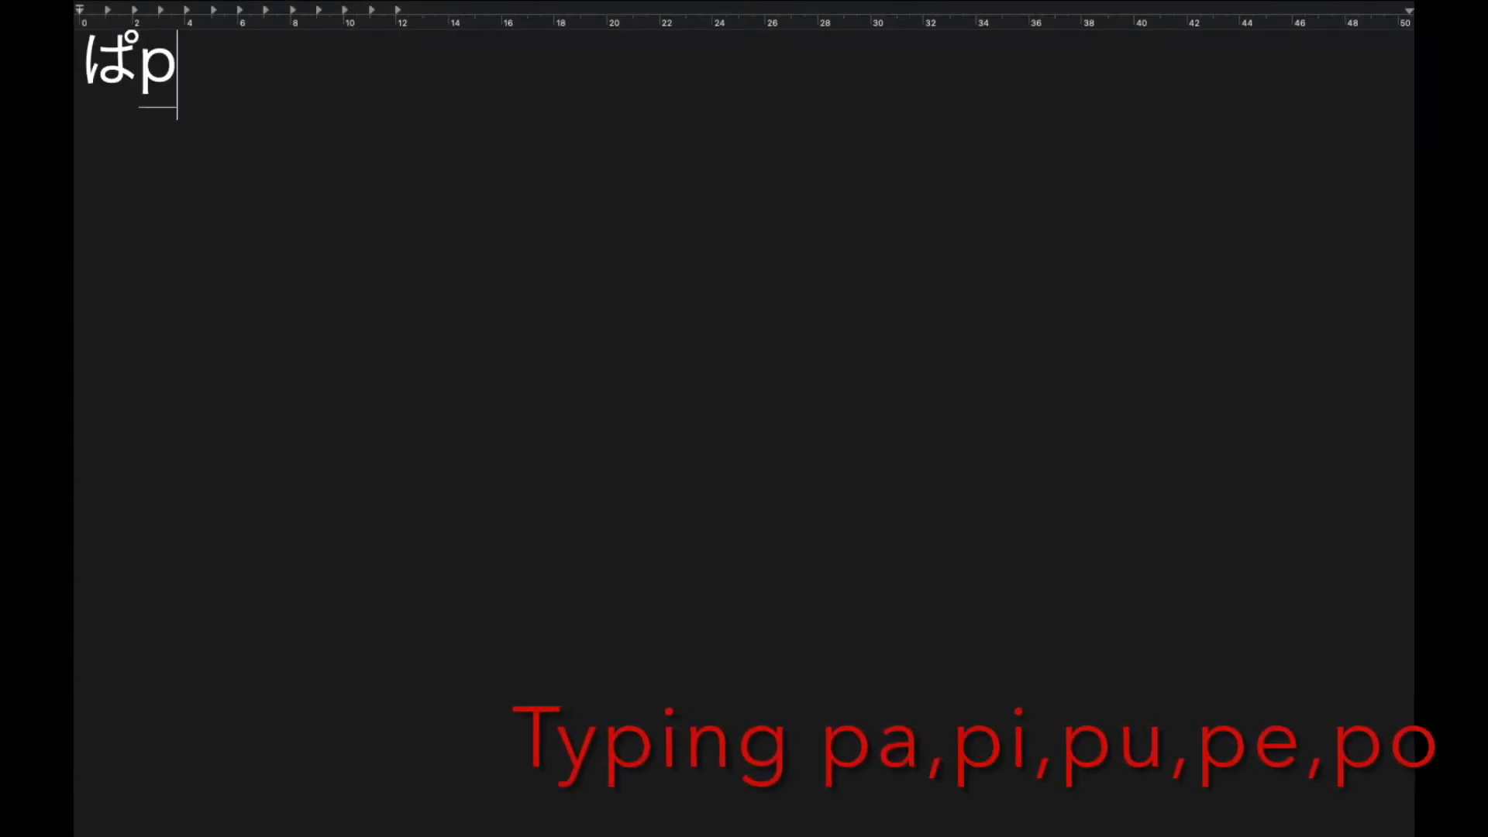
{"action": "type", "text": "i"}
{"action": "key", "text": "Return"}
{"action": "type", "text": "p"}
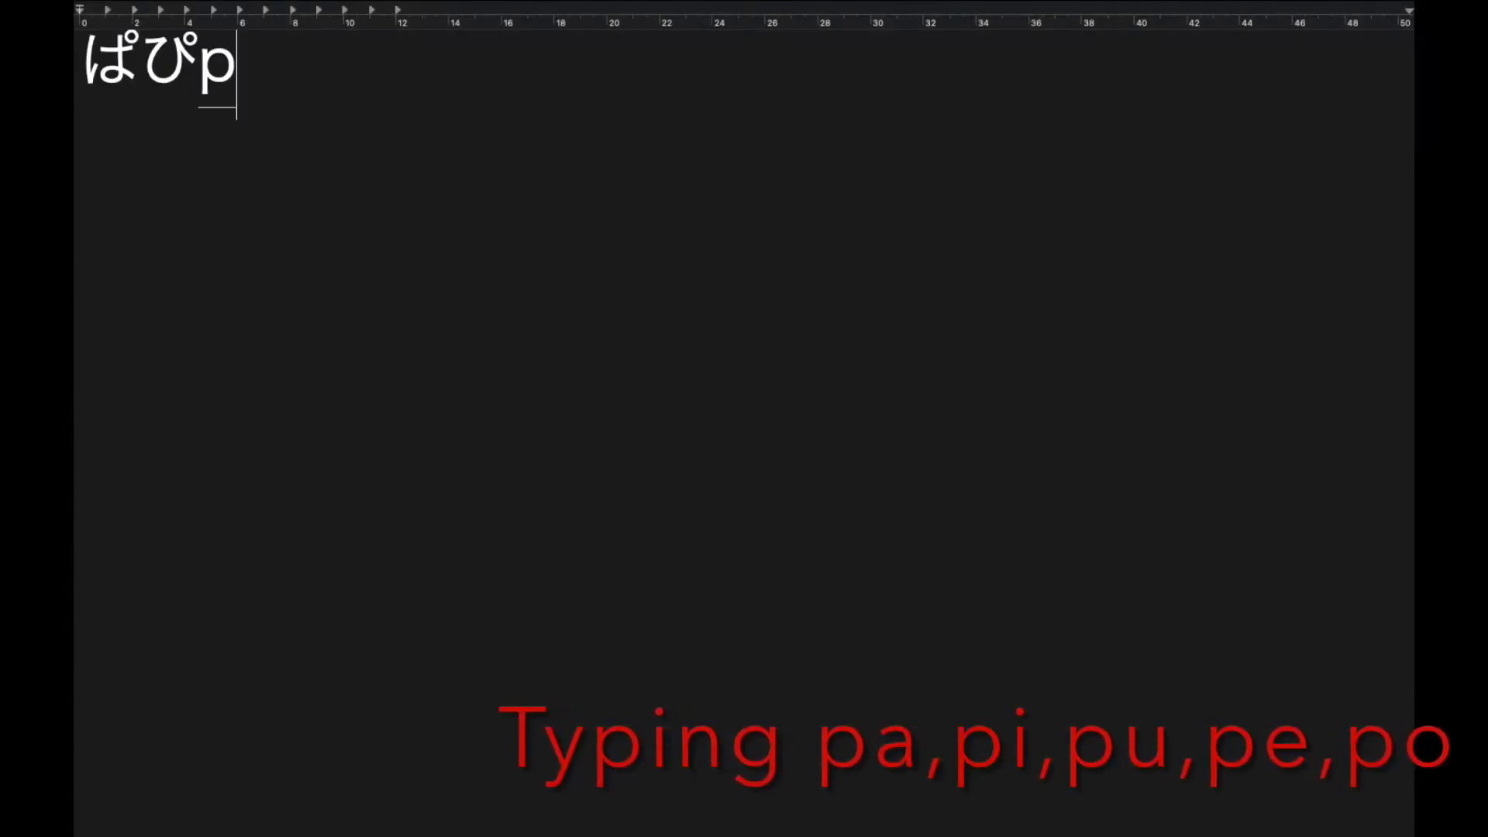
{"action": "type", "text": "u"}
{"action": "key", "text": "Return"}
{"action": "type", "text": "p"}
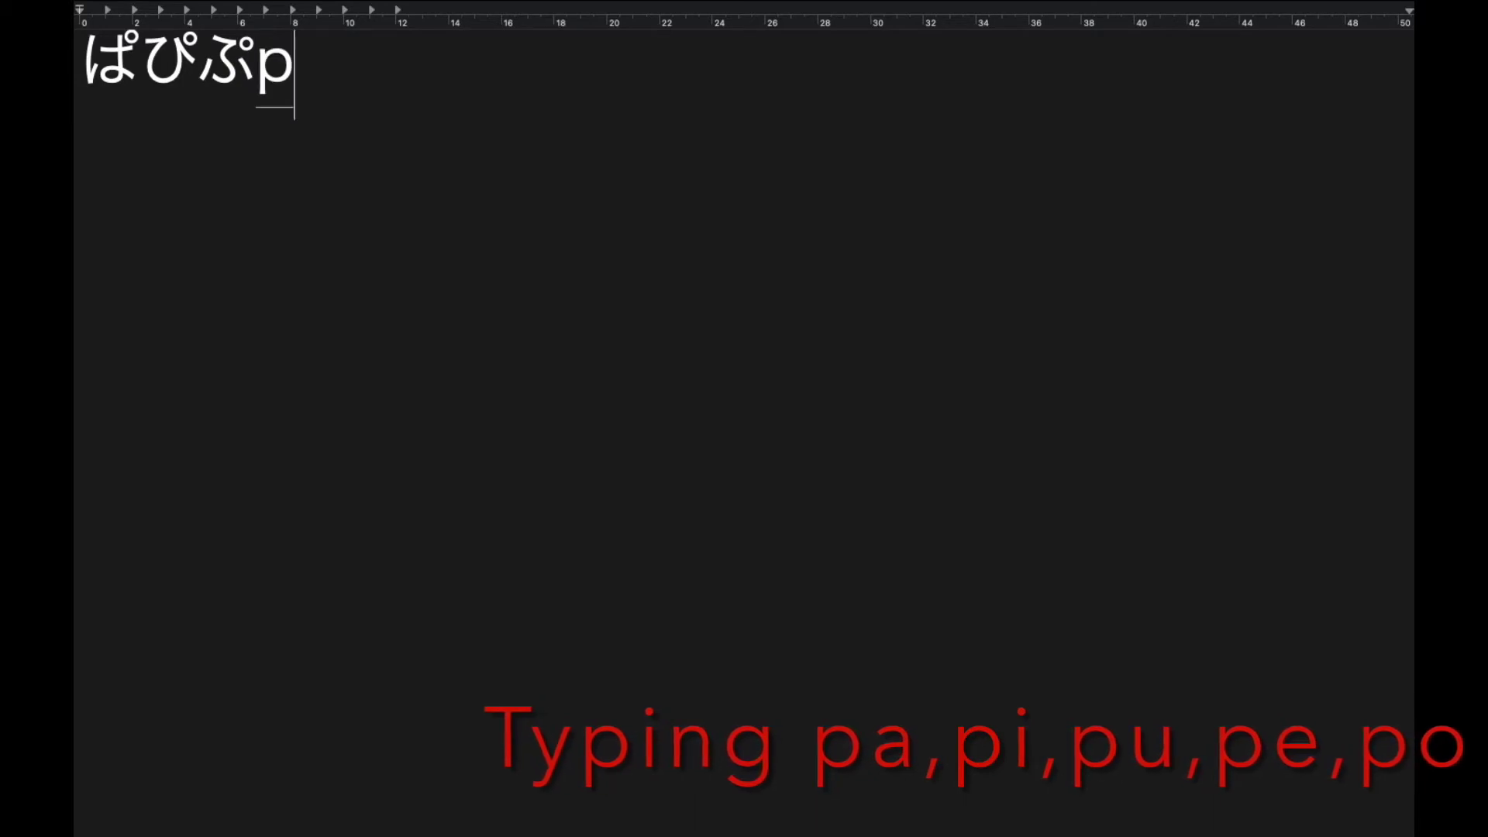
{"action": "type", "text": "e"}
{"action": "key", "text": "Return"}
{"action": "type", "text": "p"}
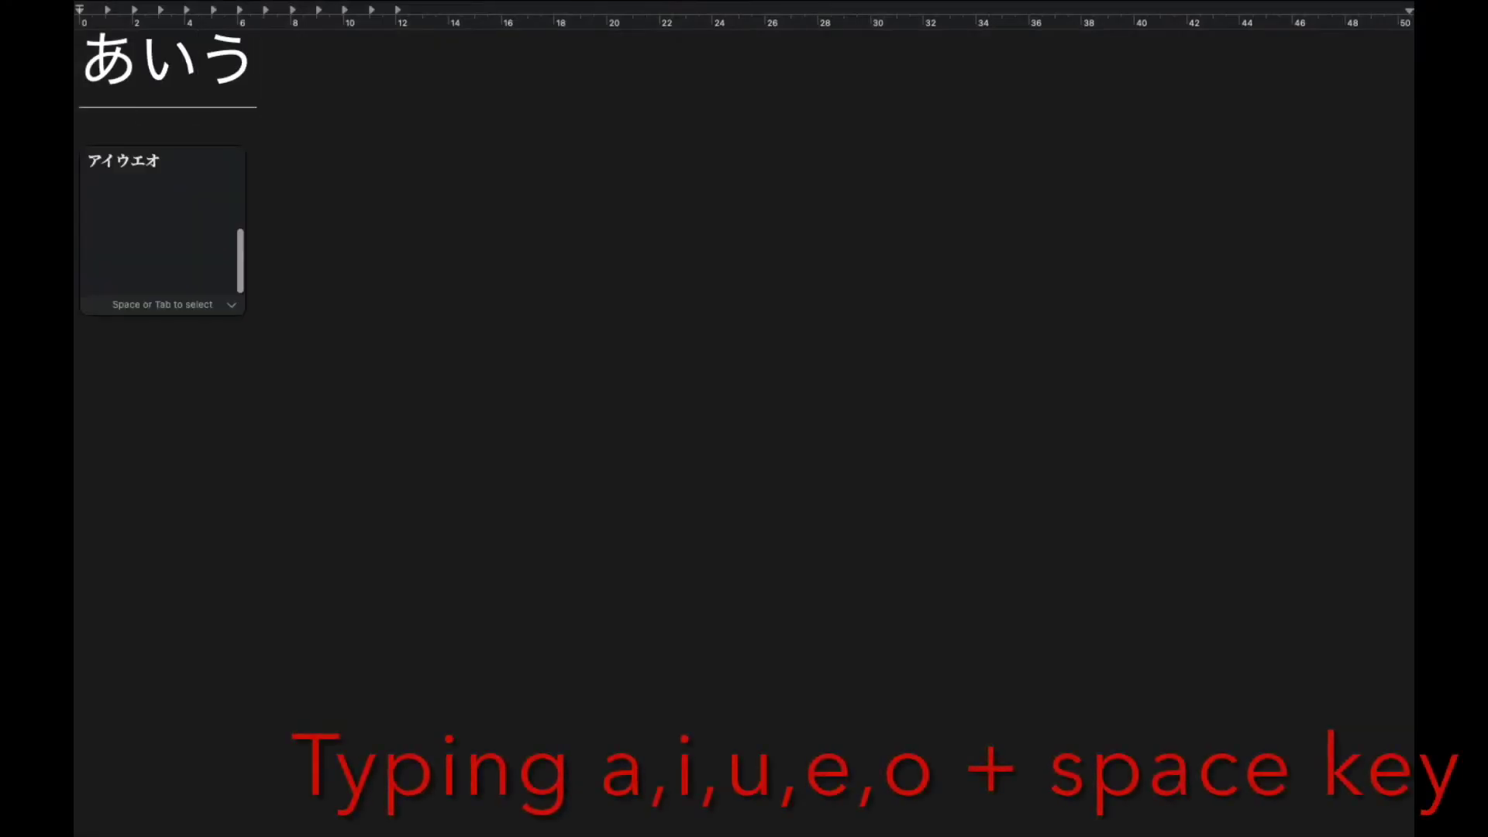
Step: Convert あいうえお to katakana アイウエオ, commit it, then trim it back to アイ
{"action": "type", "text": "eo"}
{"action": "key", "text": "space"}
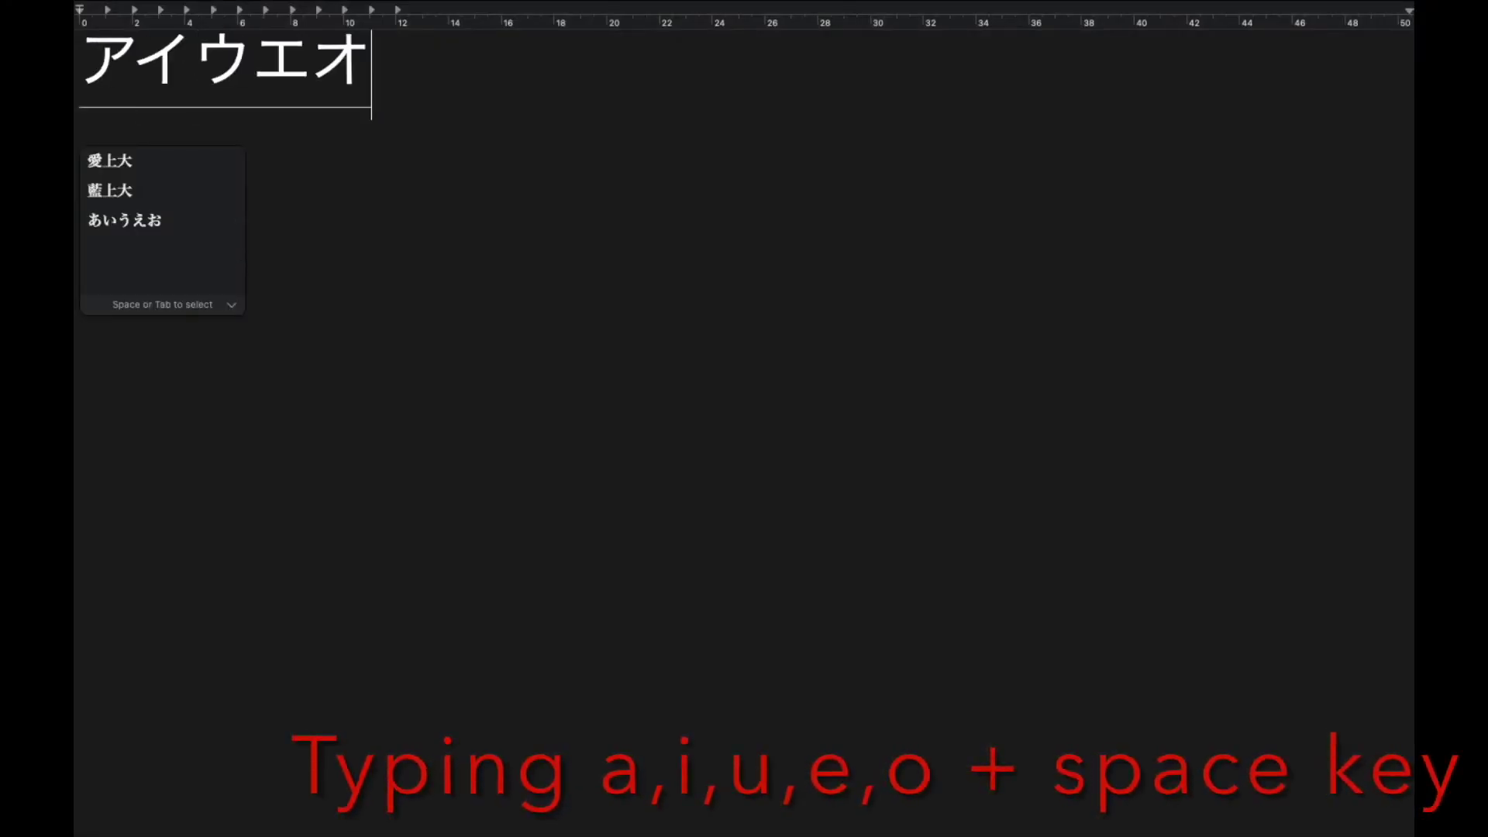
{"action": "key", "text": "Return"}
{"action": "key", "text": "BackSpace"}
{"action": "key", "text": "BackSpace"}
{"action": "key", "text": "BackSpace"}
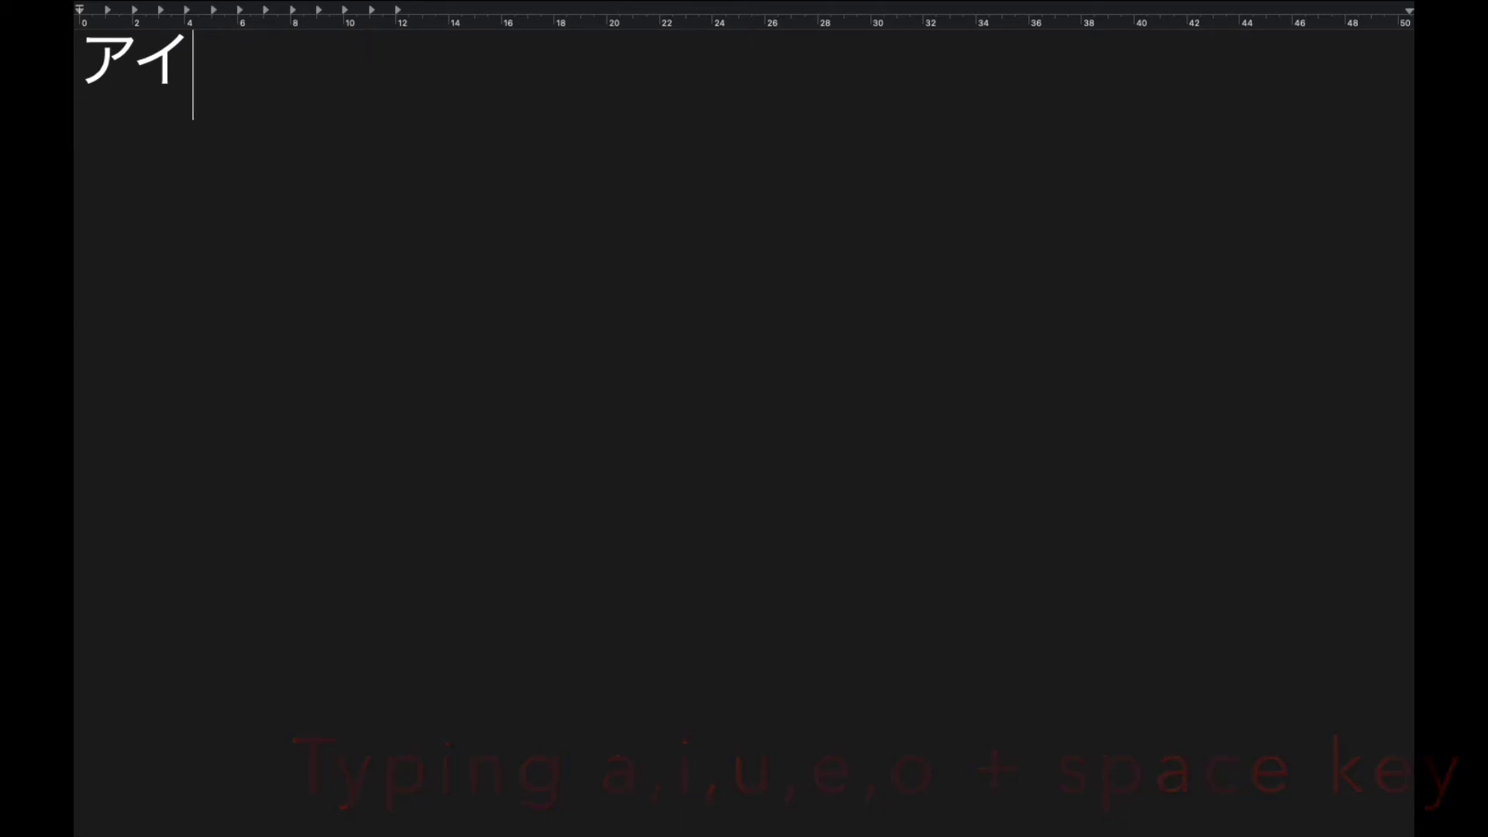
Step: Convert あ into the roman letter 'a' and う into katakana ウ
{"action": "type", "text": "a"}
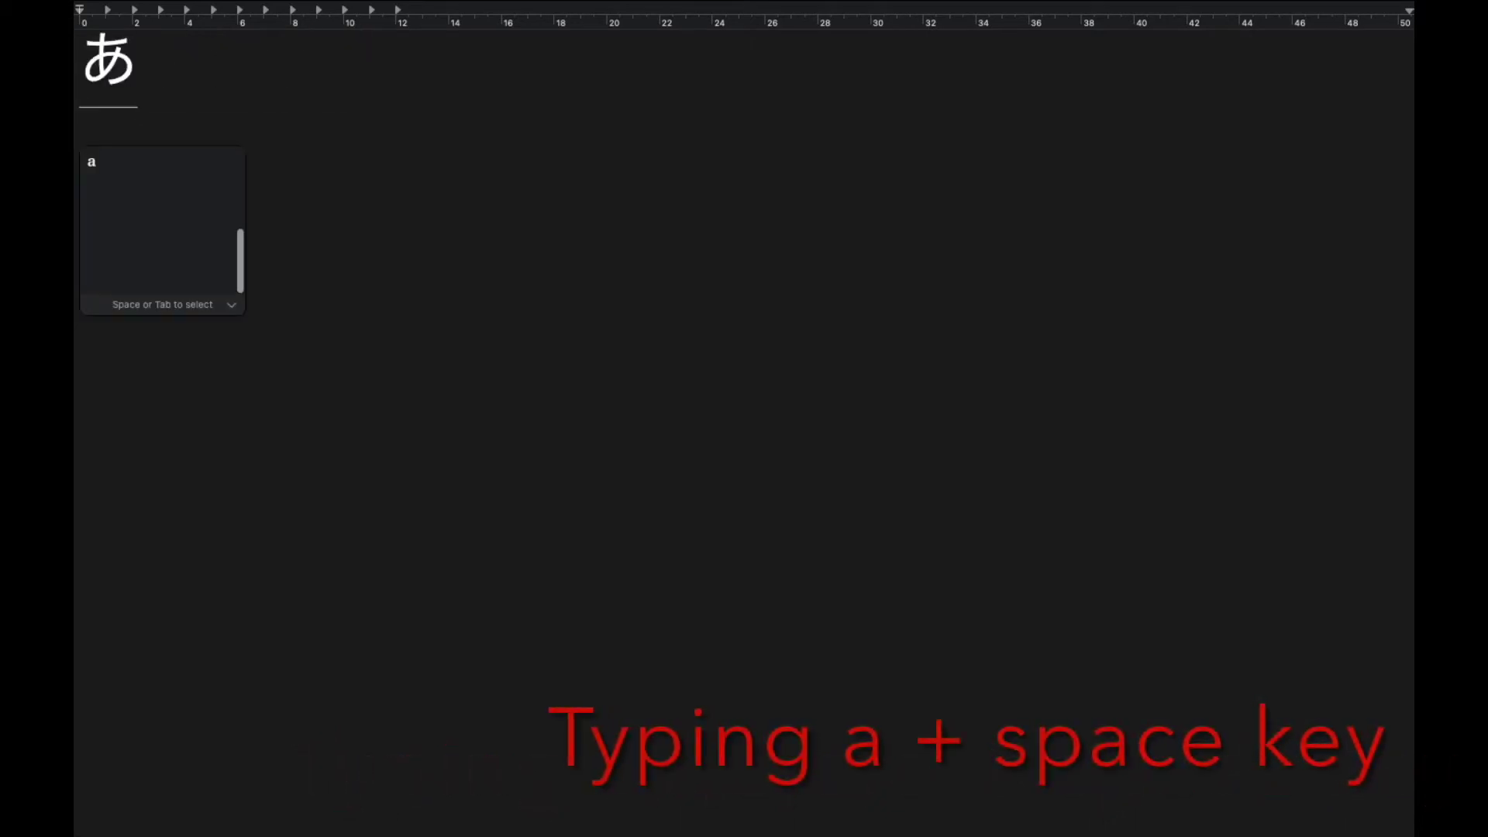
{"action": "key", "text": "space"}
{"action": "key", "text": "space"}
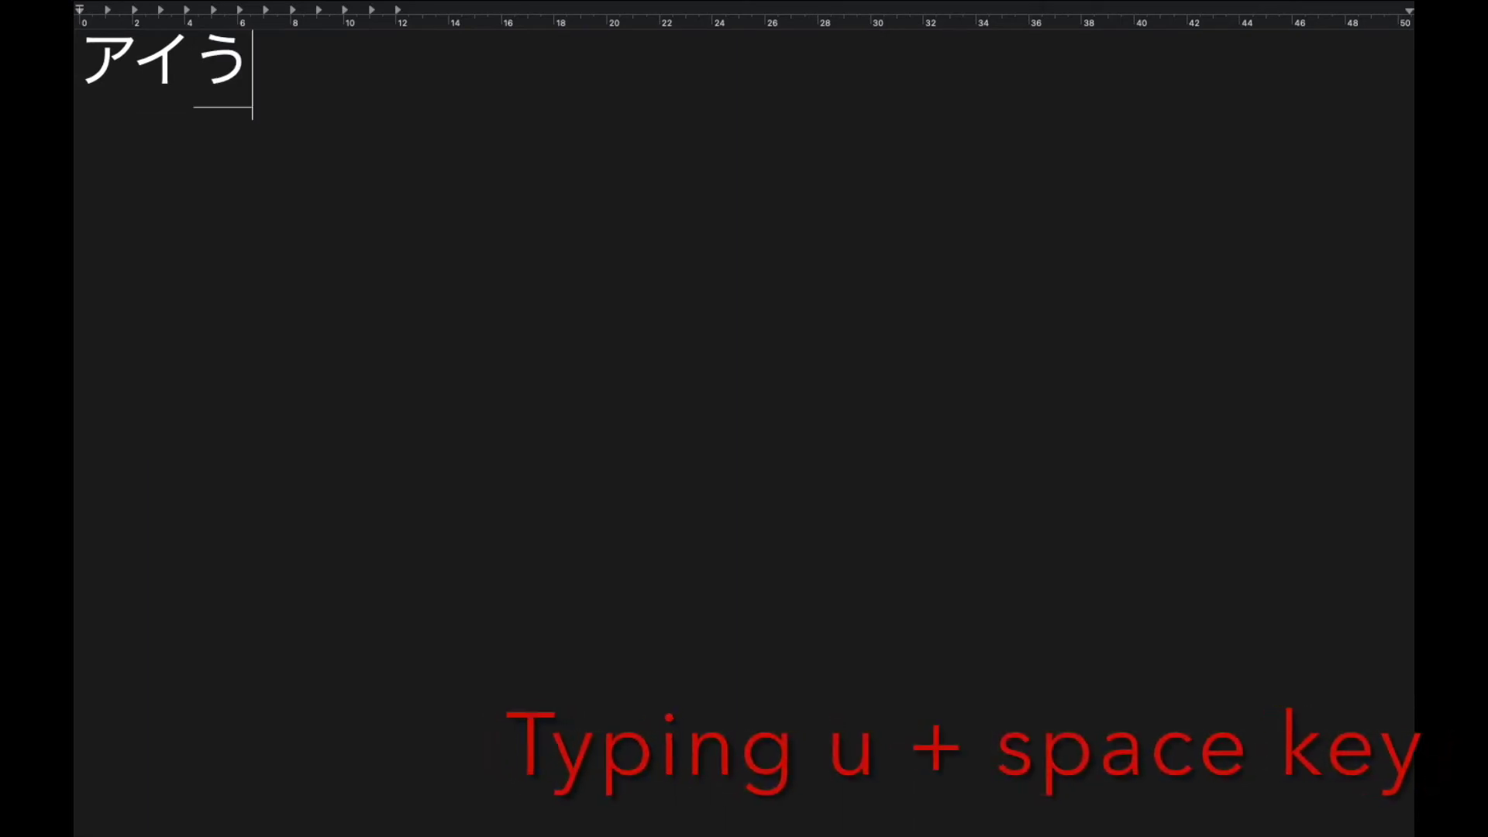
{"action": "key", "text": "space"}
{"action": "key", "text": "space"}
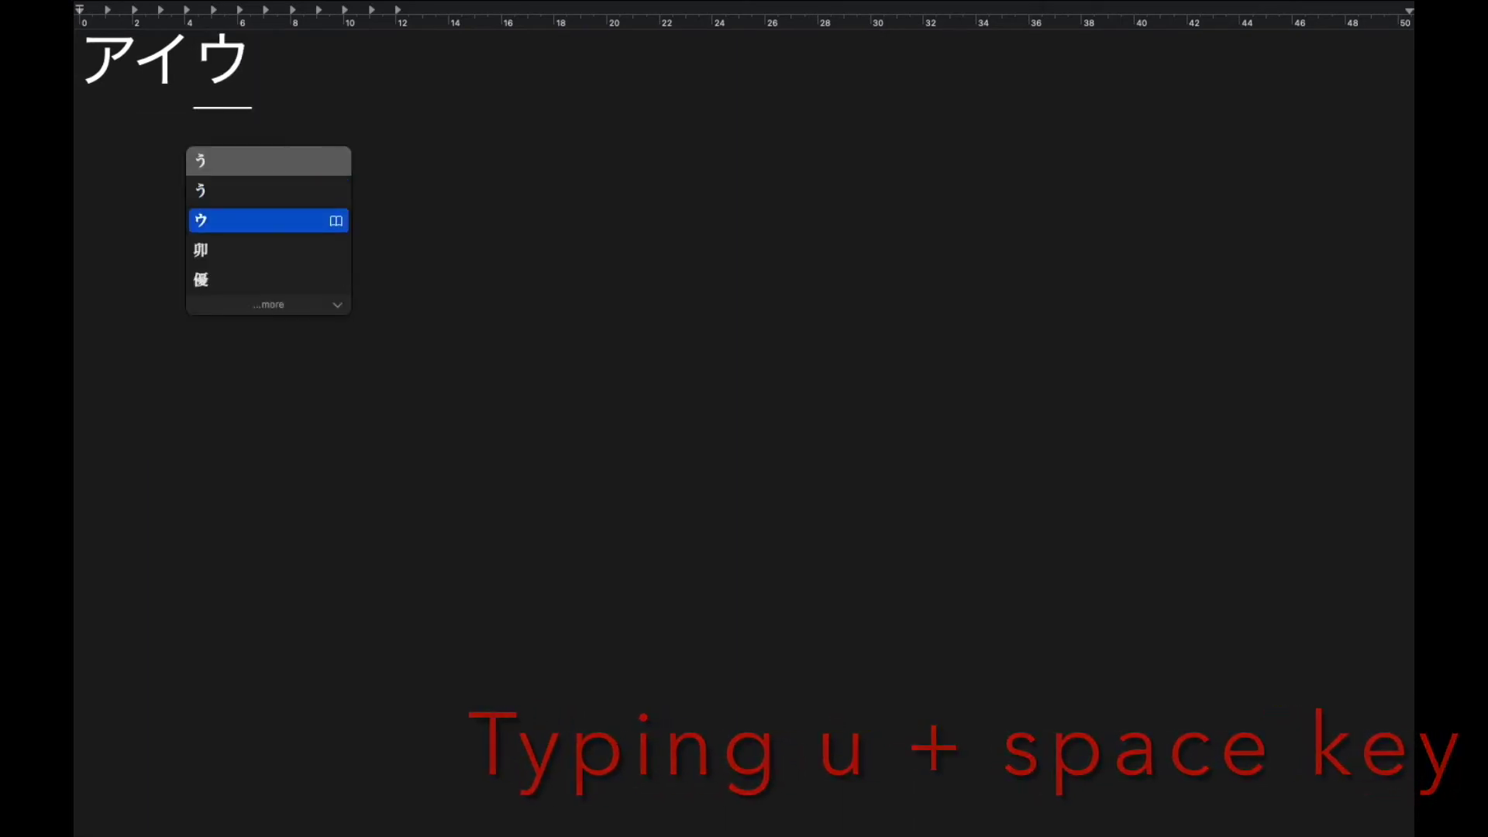
{"action": "key", "text": "Return"}
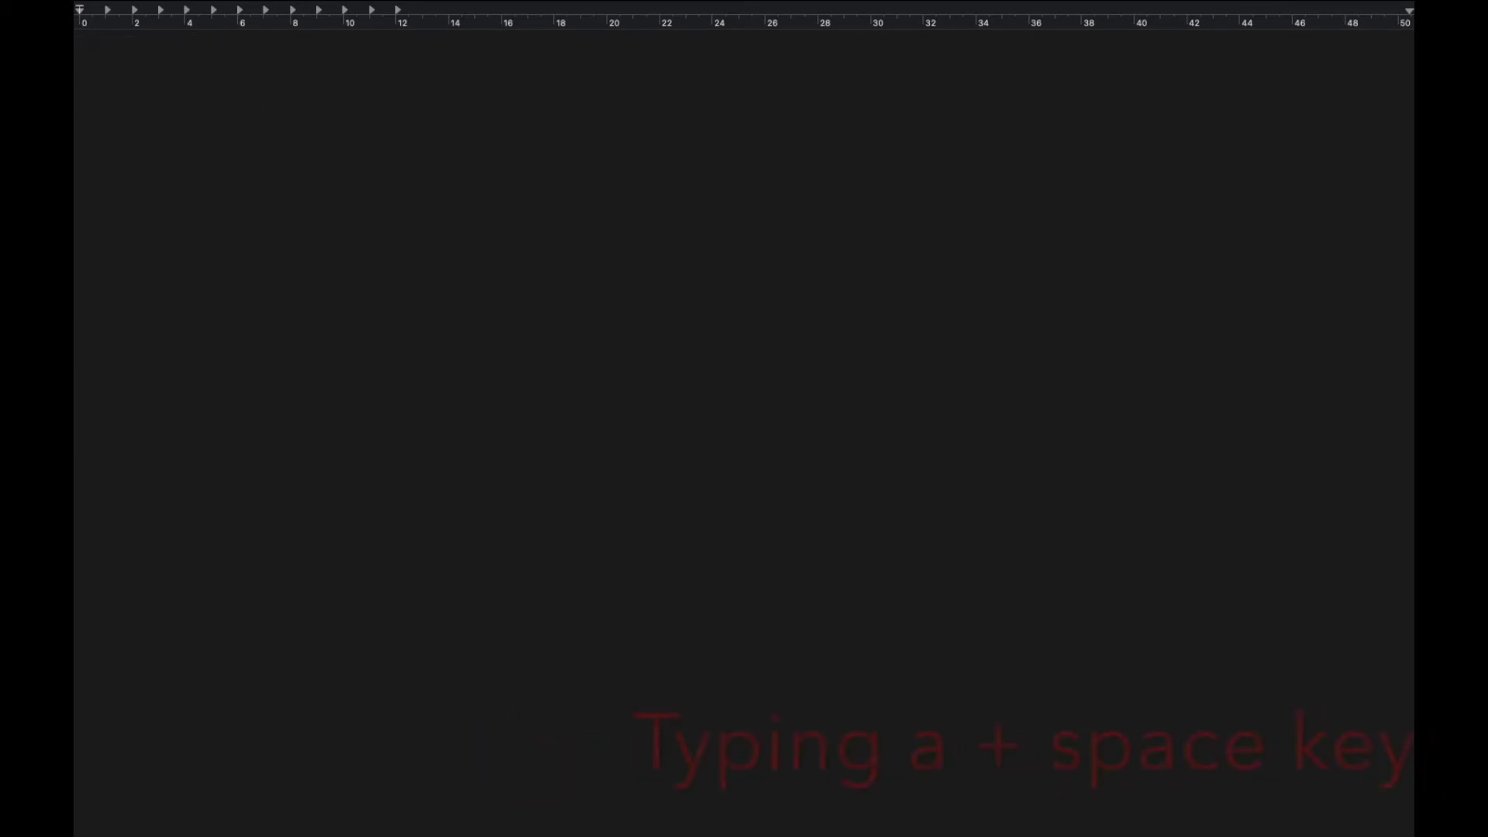
Step: Convert あ to the kanji 亜 and い to 井, commit 亜井, then delete it
{"action": "type", "text": "a"}
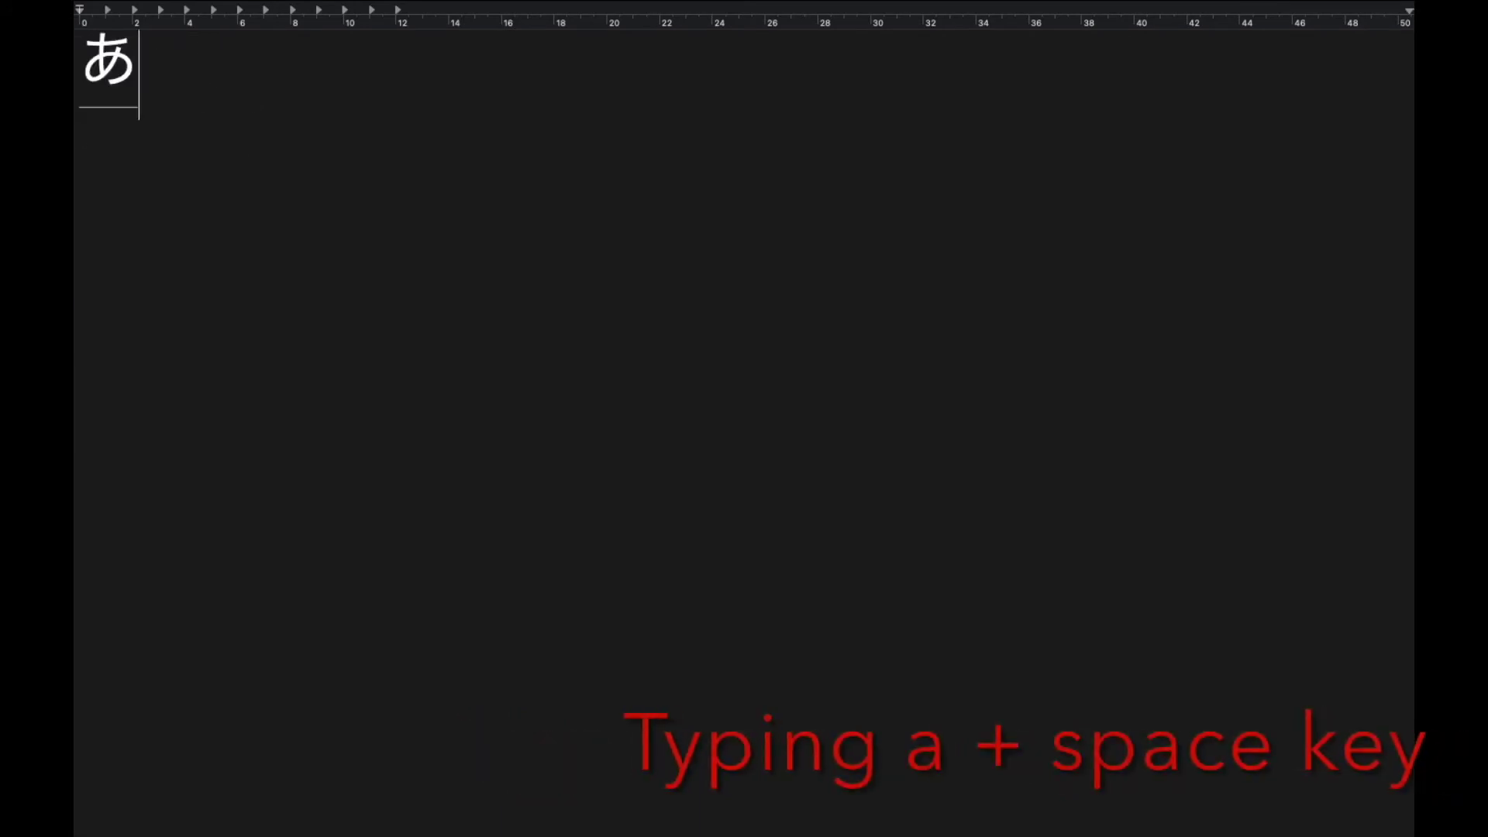
{"action": "key", "text": "space"}
{"action": "key", "text": "space"}
{"action": "key", "text": "space"}
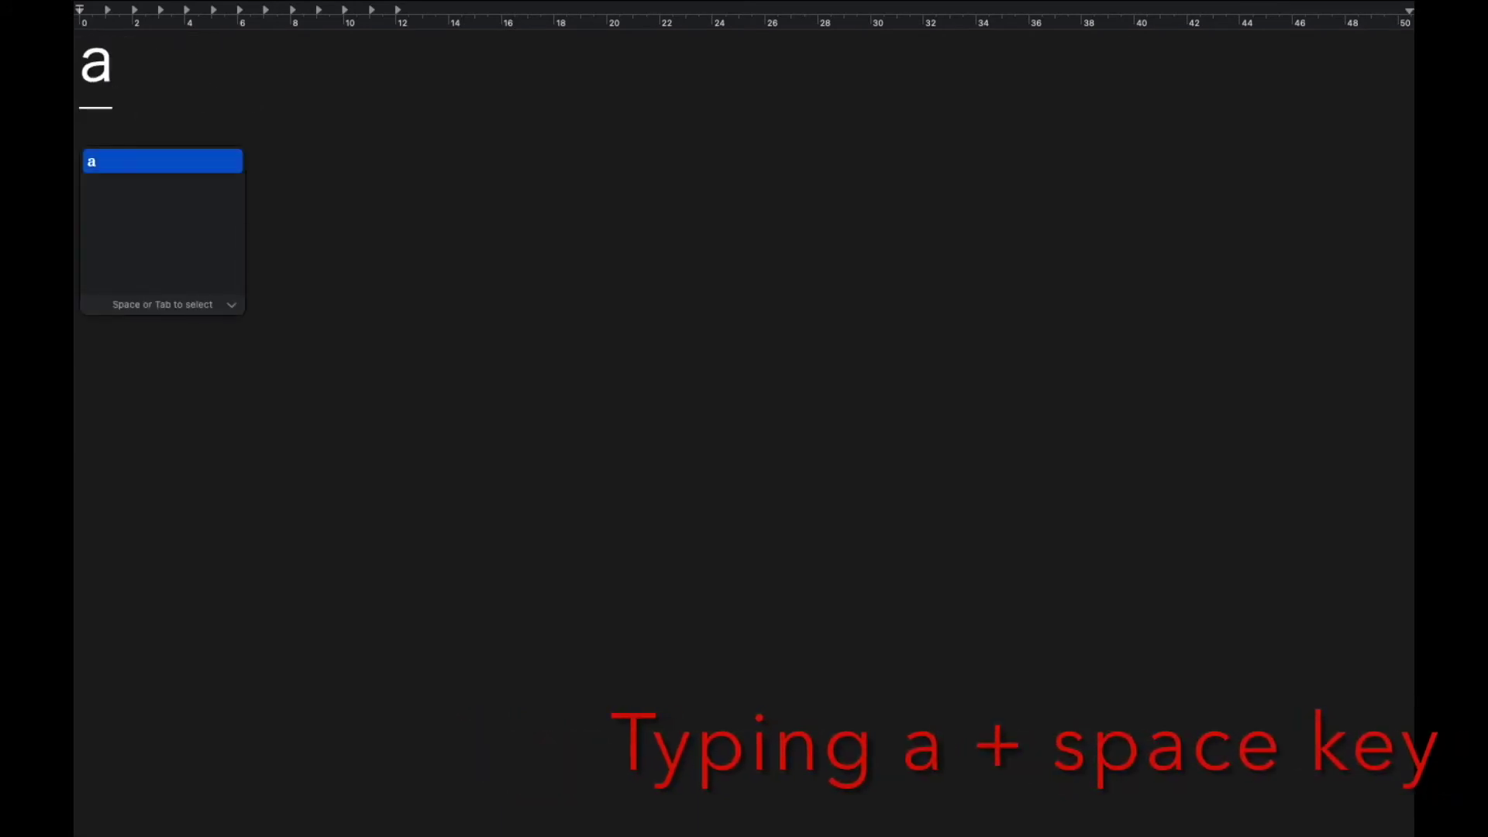
{"action": "key", "text": "space"}
{"action": "key", "text": "space"}
{"action": "key", "text": "space"}
{"action": "key", "text": "space"}
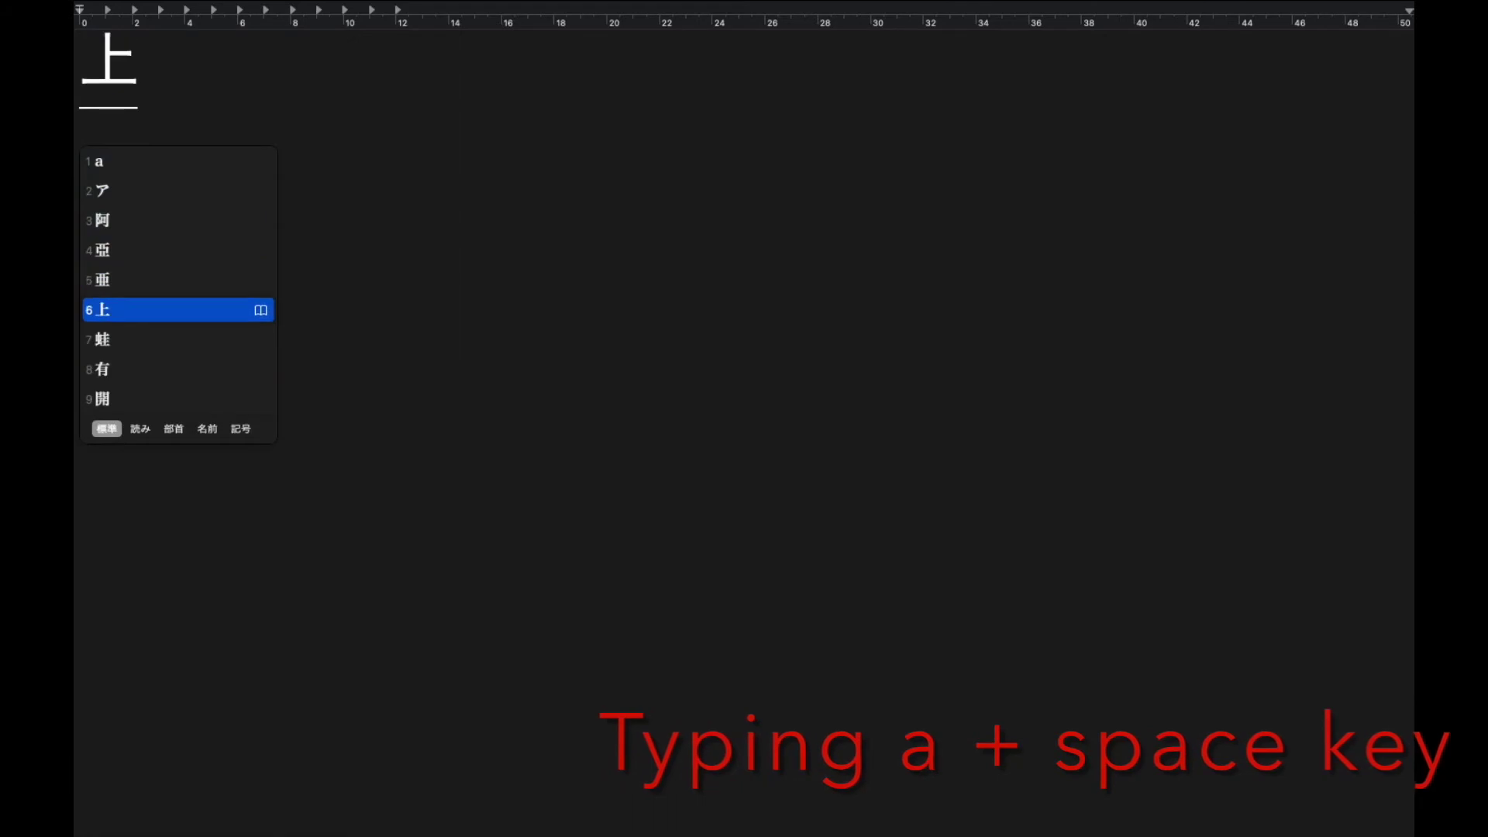
{"action": "key", "text": "Up"}
{"action": "key", "text": "Return"}
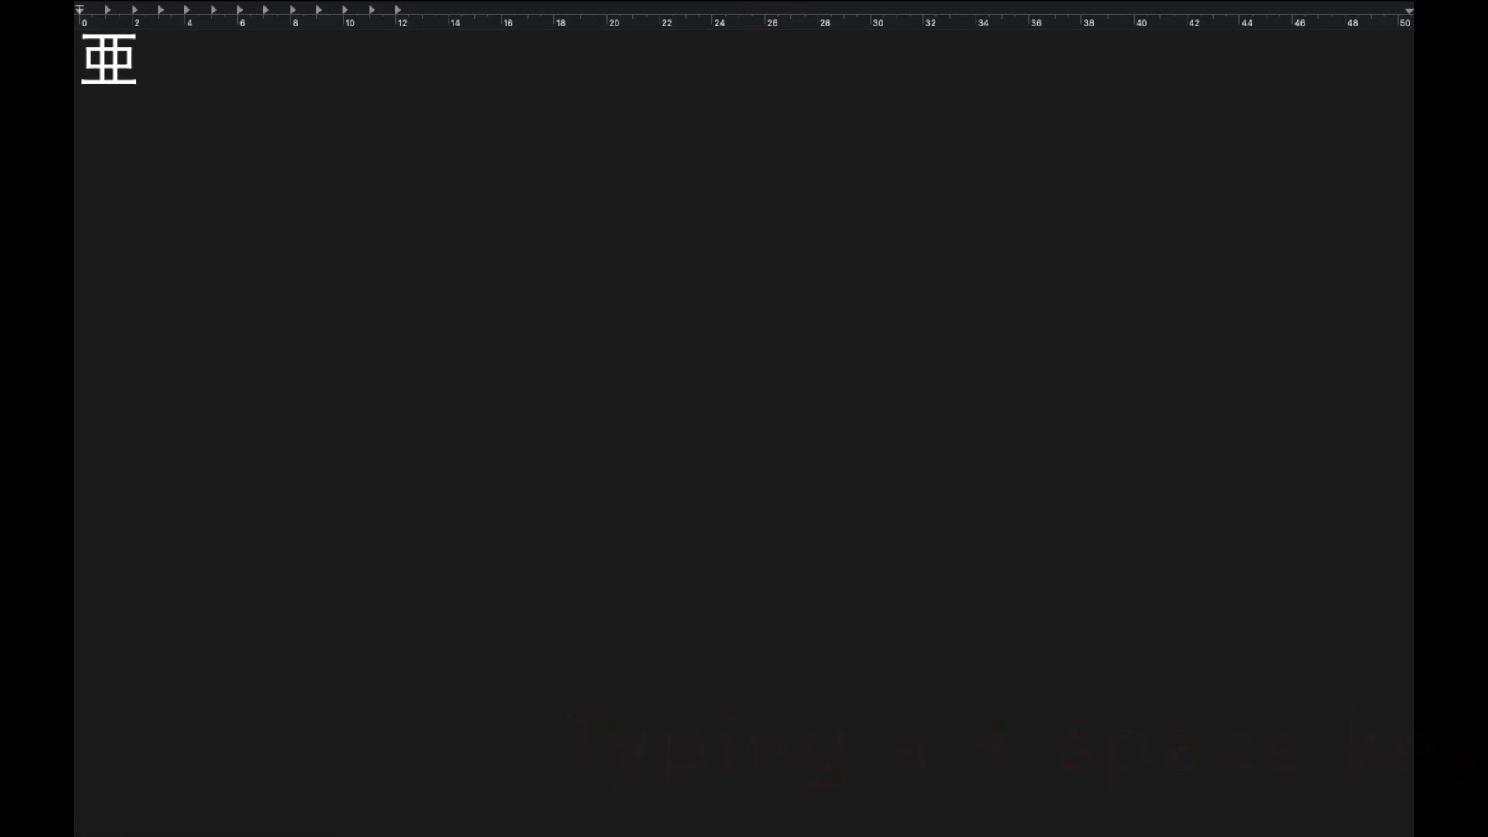
{"action": "type", "text": "i"}
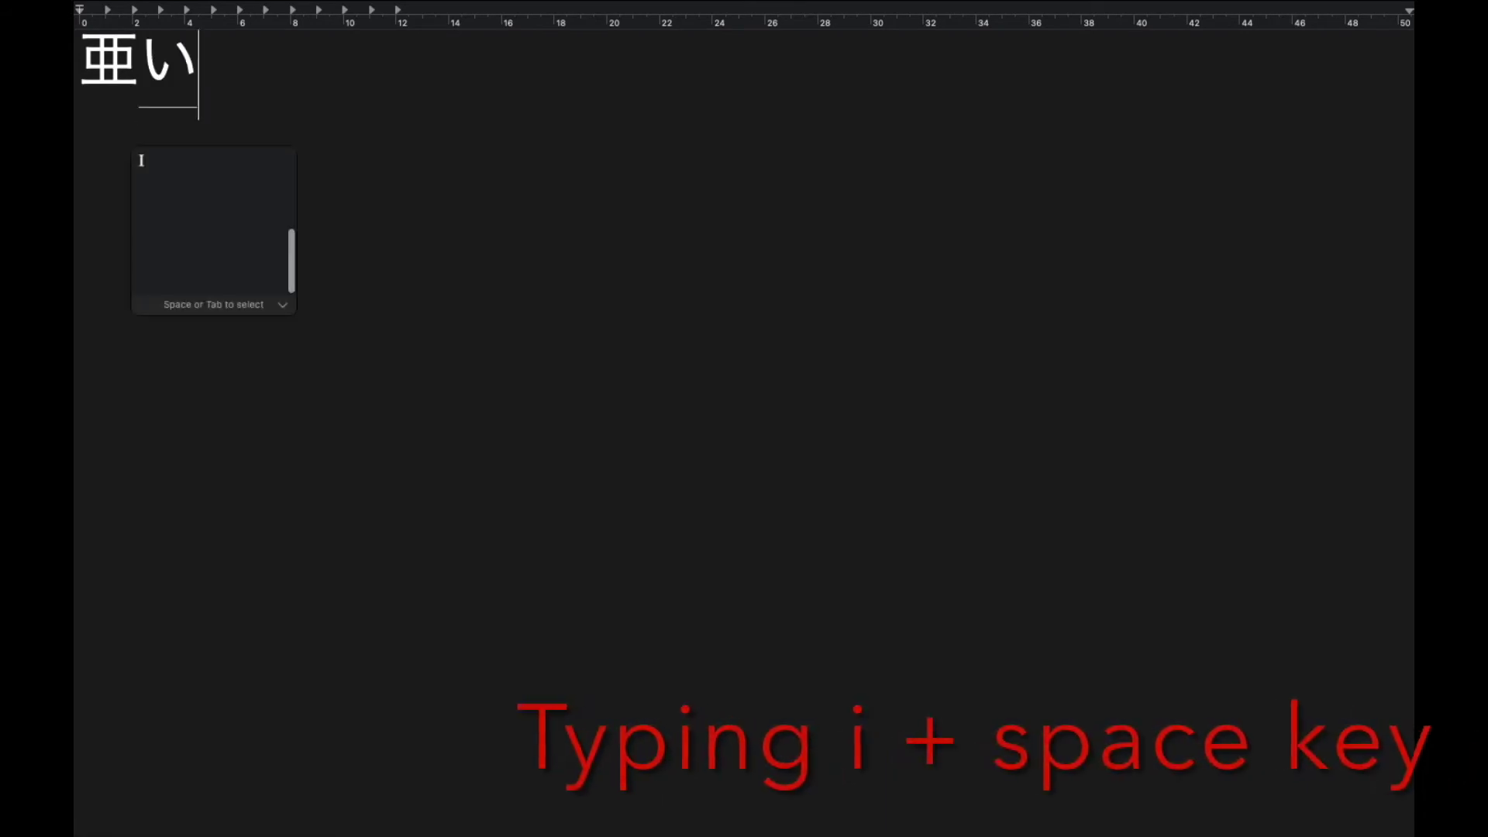
{"action": "key", "text": "space"}
{"action": "key", "text": "space"}
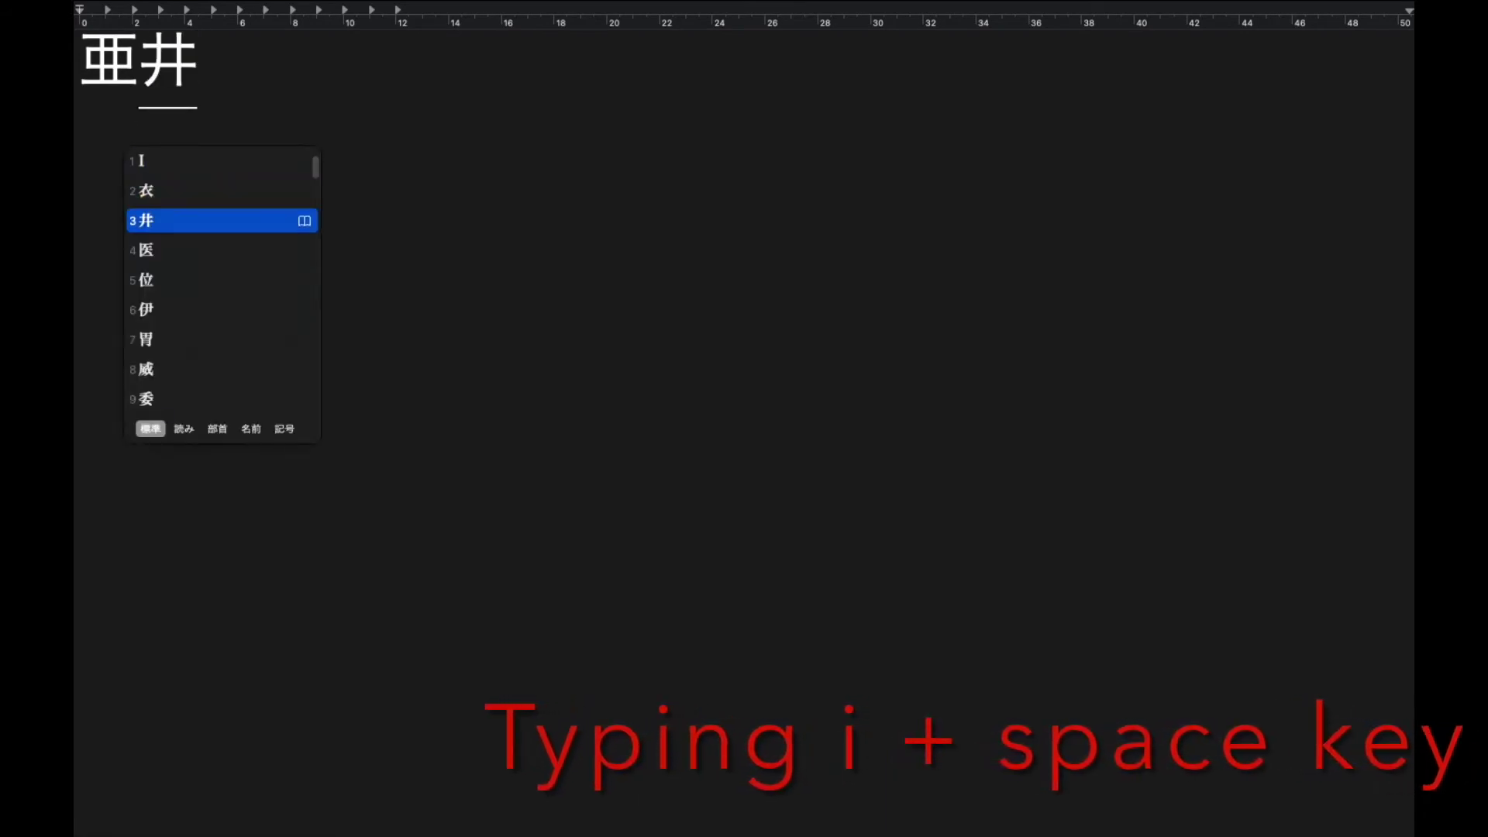
{"action": "key", "text": "Return"}
{"action": "key", "text": "BackSpace"}
{"action": "key", "text": "BackSpace"}
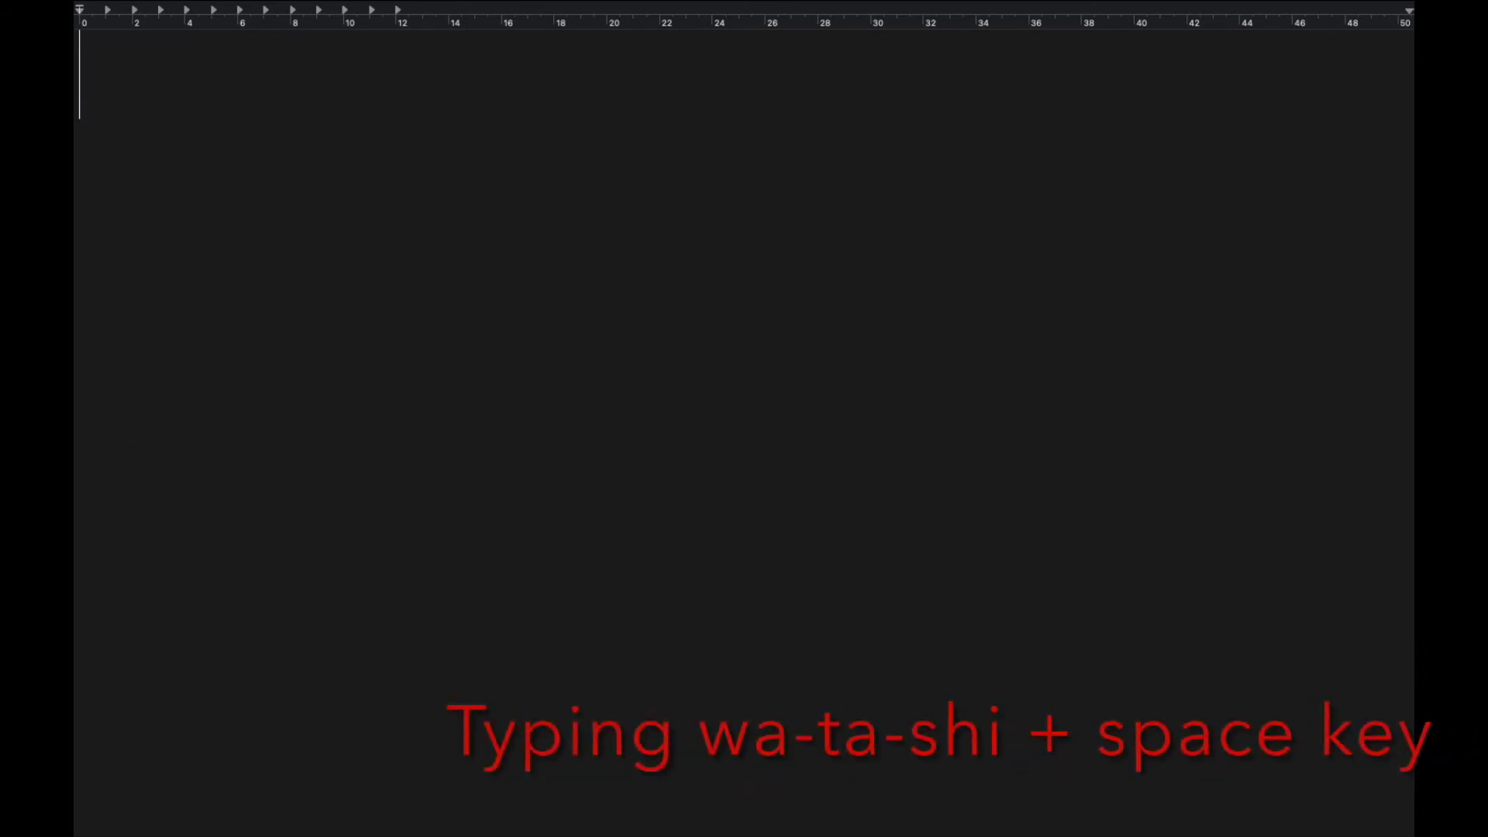
Step: Type watashi and convert わたし into the kanji 私
{"action": "type", "text": "wata"}
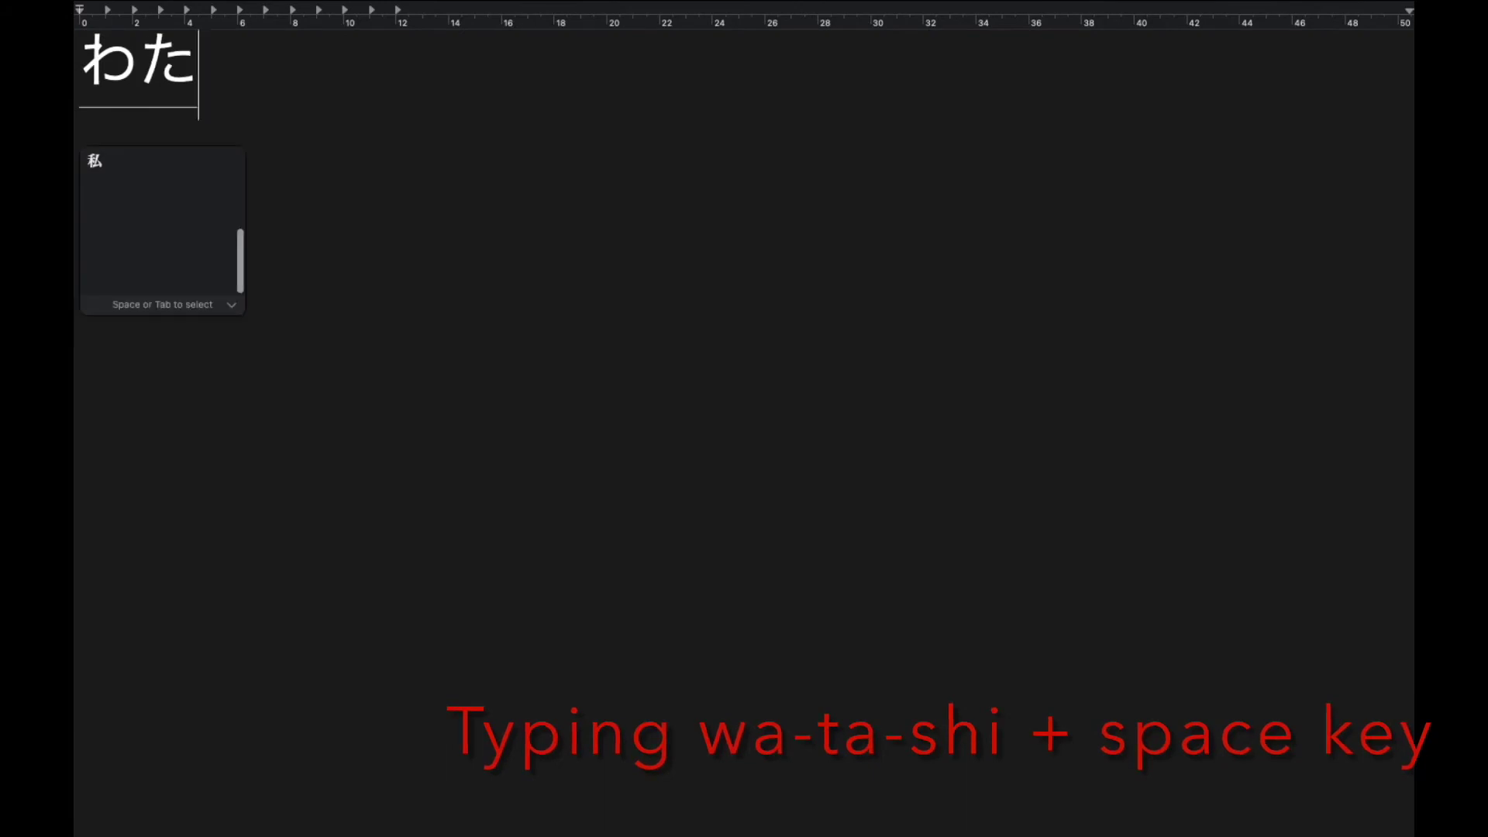
{"action": "type", "text": "shi"}
{"action": "key", "text": "space"}
{"action": "key", "text": "Return"}
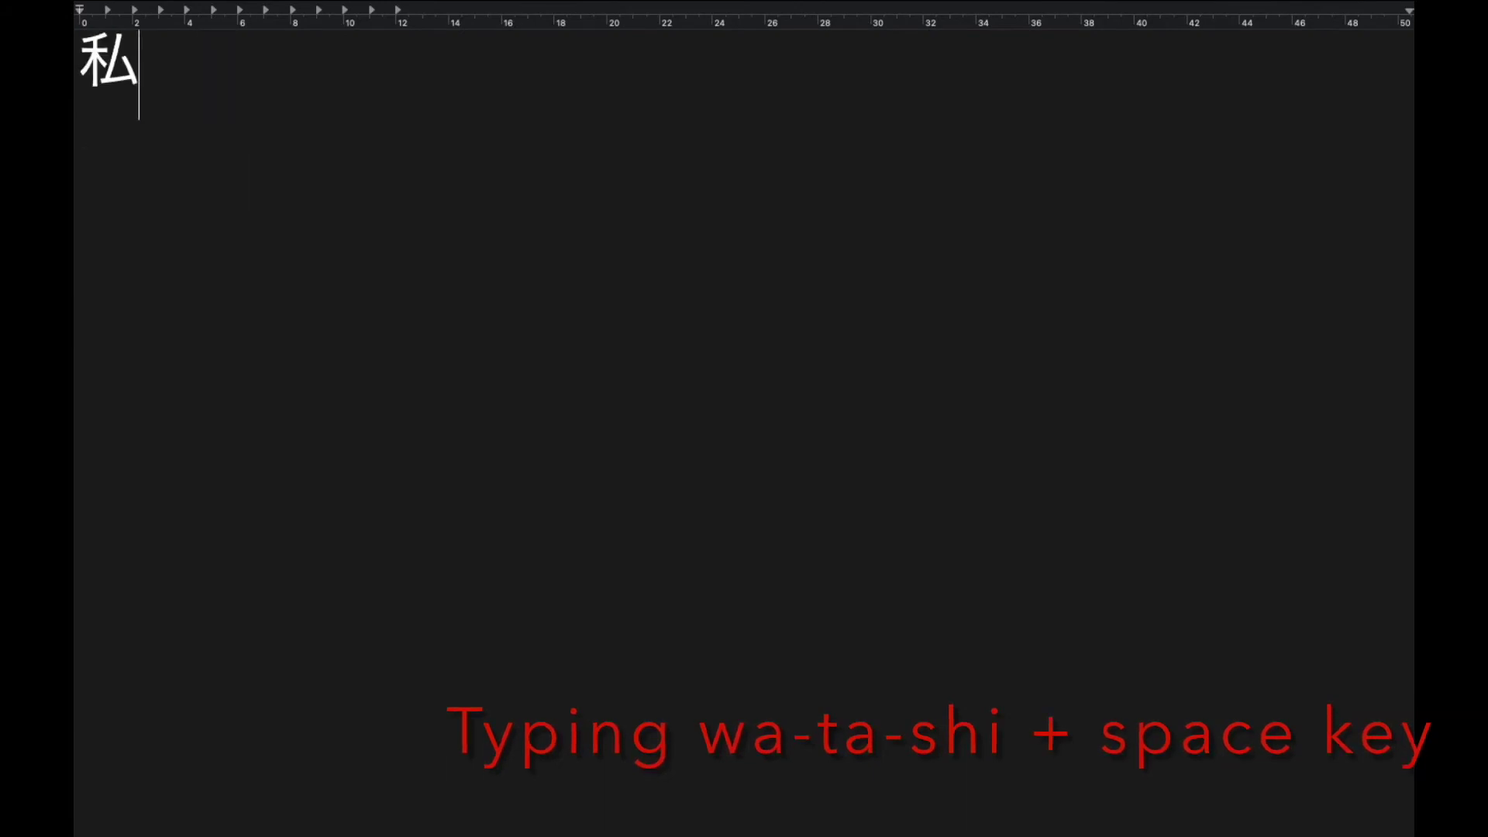